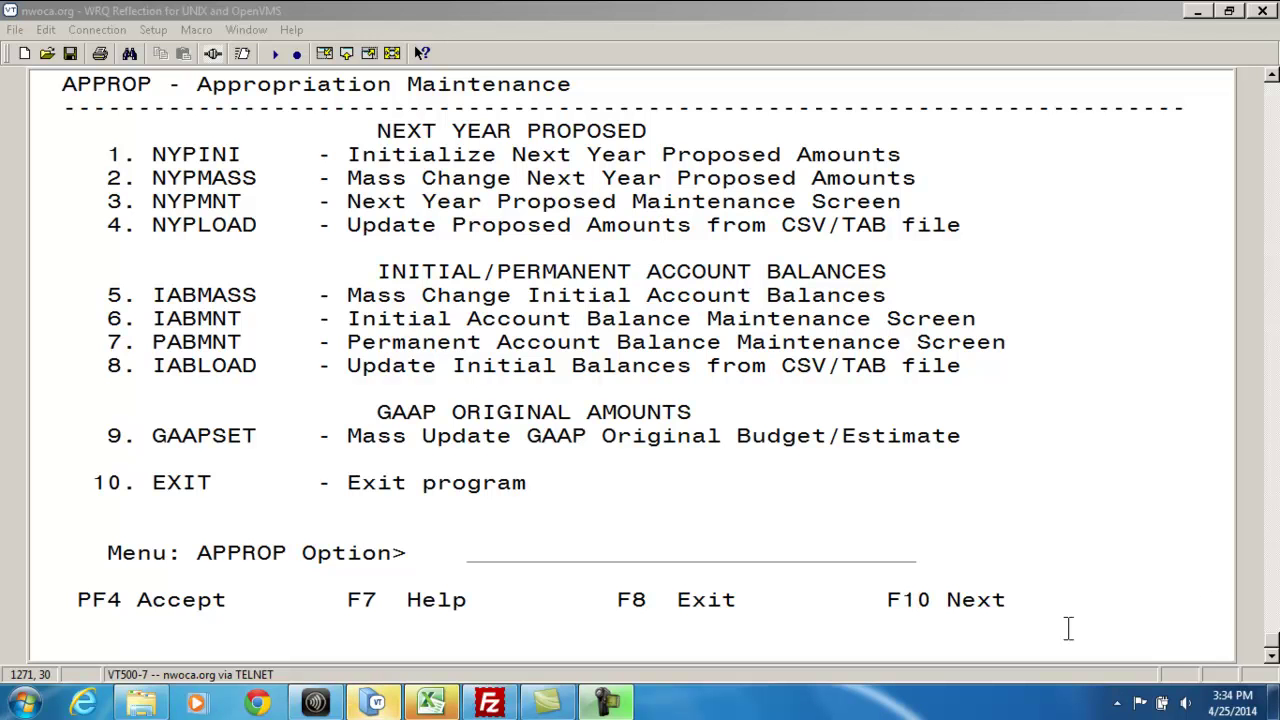
Step: Exit the APPROP menu and start the BUDWRK expense budget worksheet program from the main menu
left_click(1086, 532)
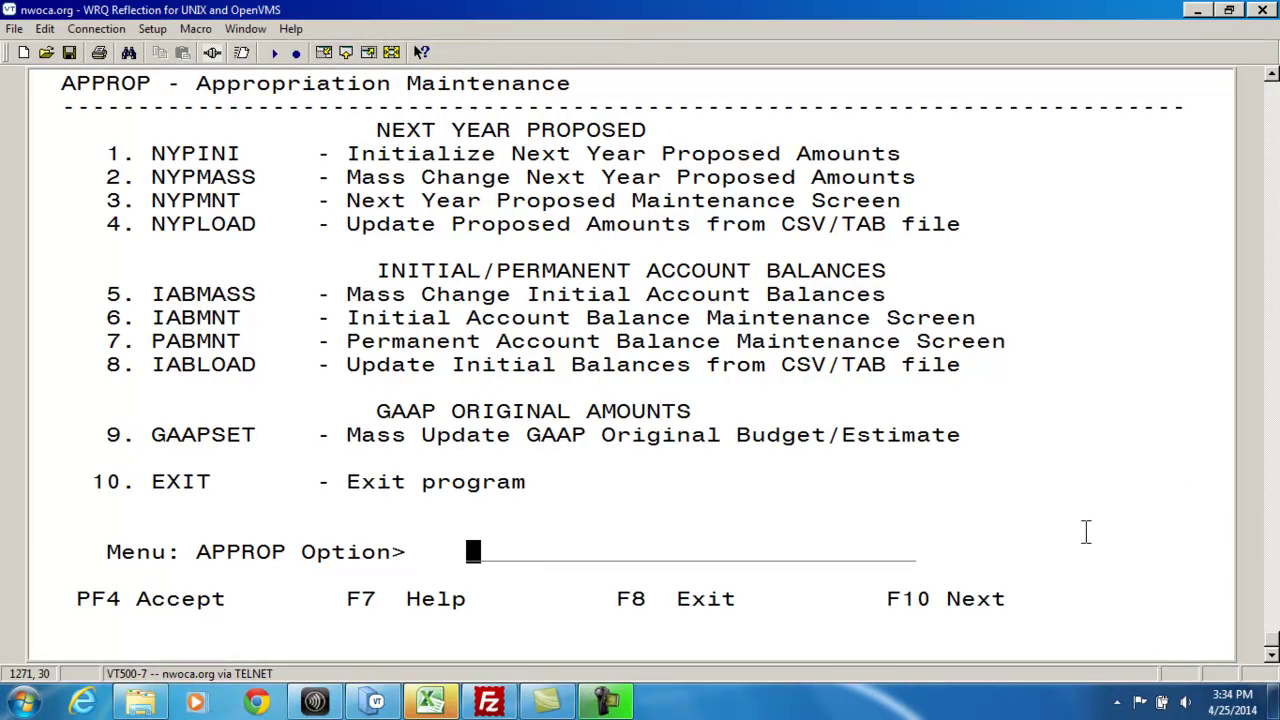
key("F8")
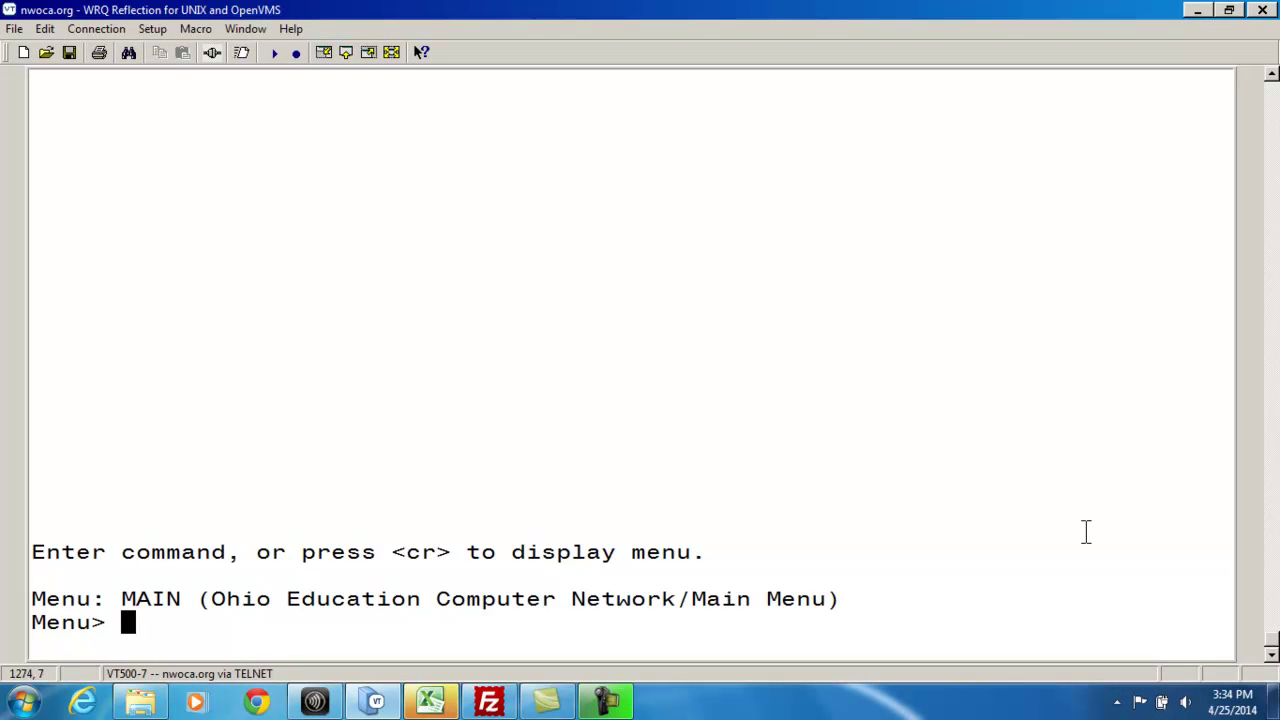
type("budwrk")
key("Return")
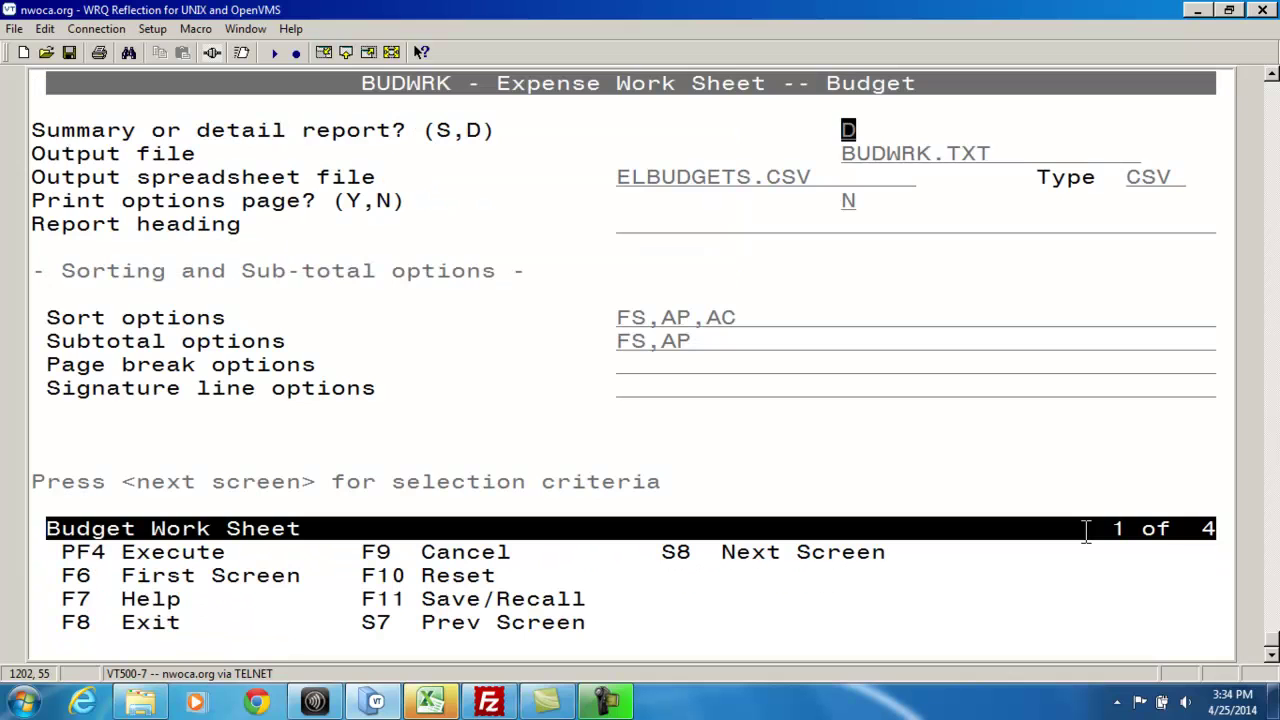
Step: Generate the detail budget worksheet as BUDWRK.TXT and ELBUDGETS.CSV, keeping the preset sort, subtotal and wildcard account selections
key("Return")
key("Return")
key("Return")
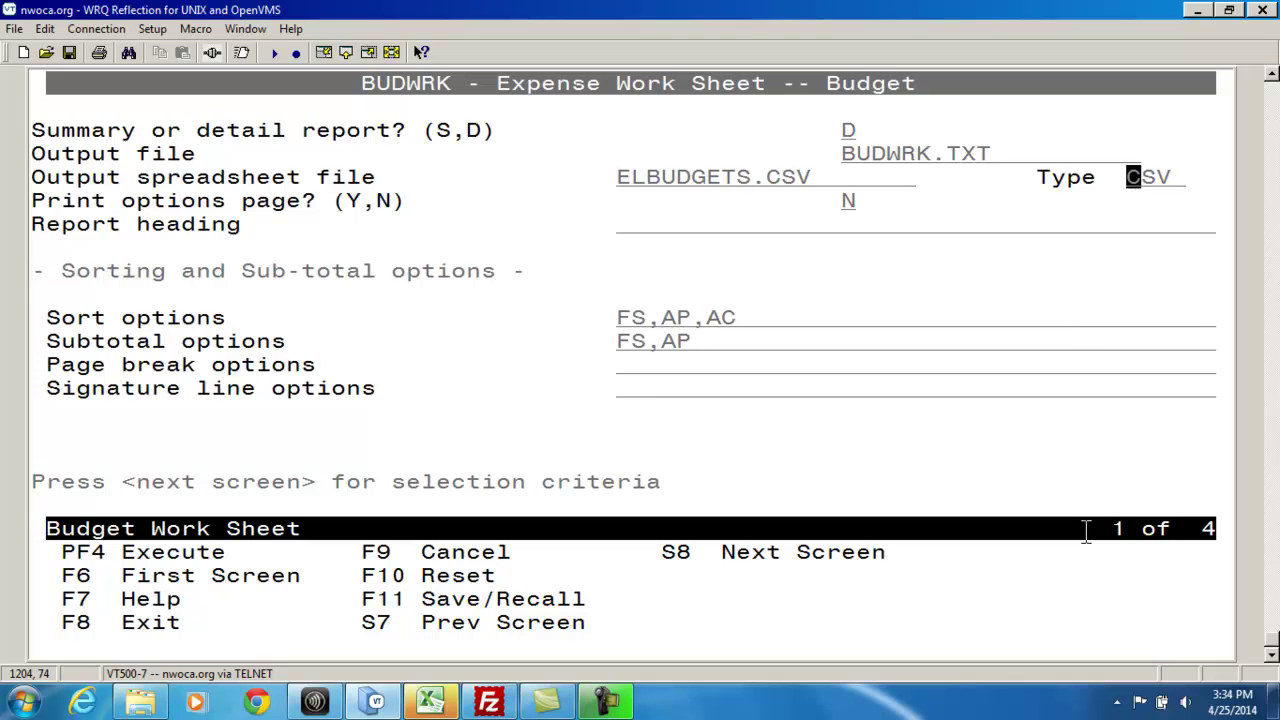
key("Page_Down")
key("Page_Down")
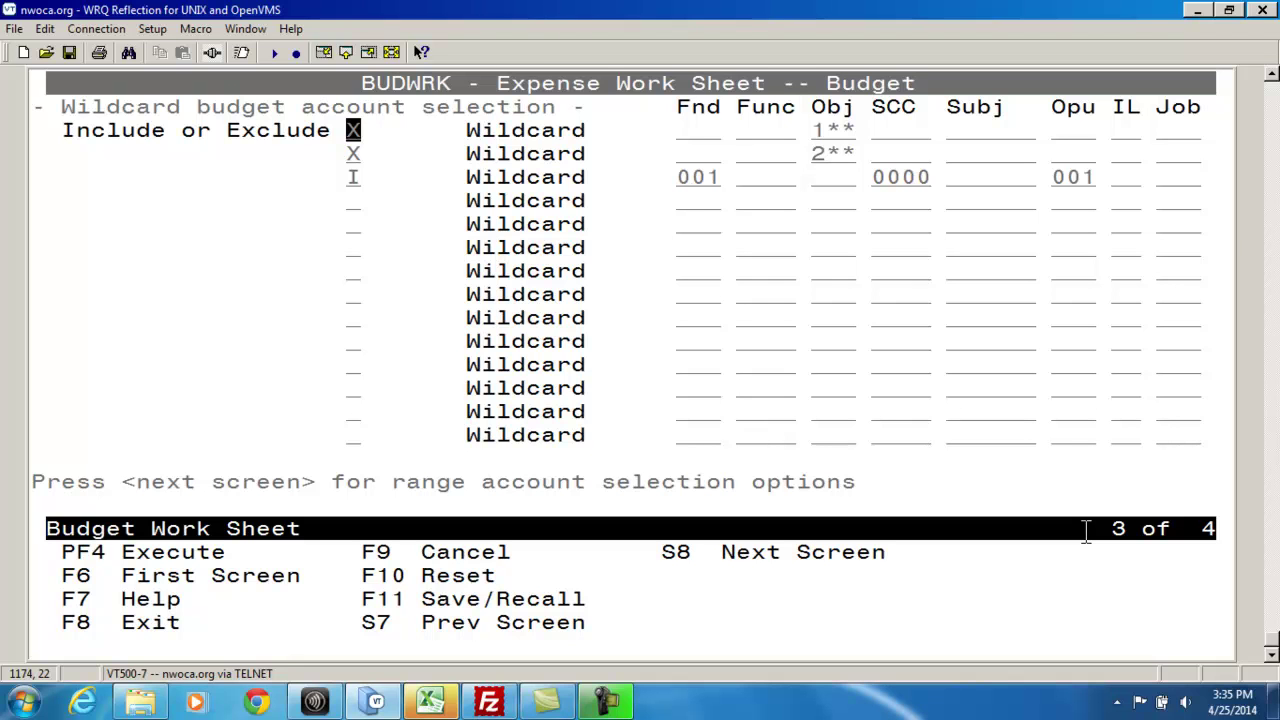
key("F4")
key("Return")
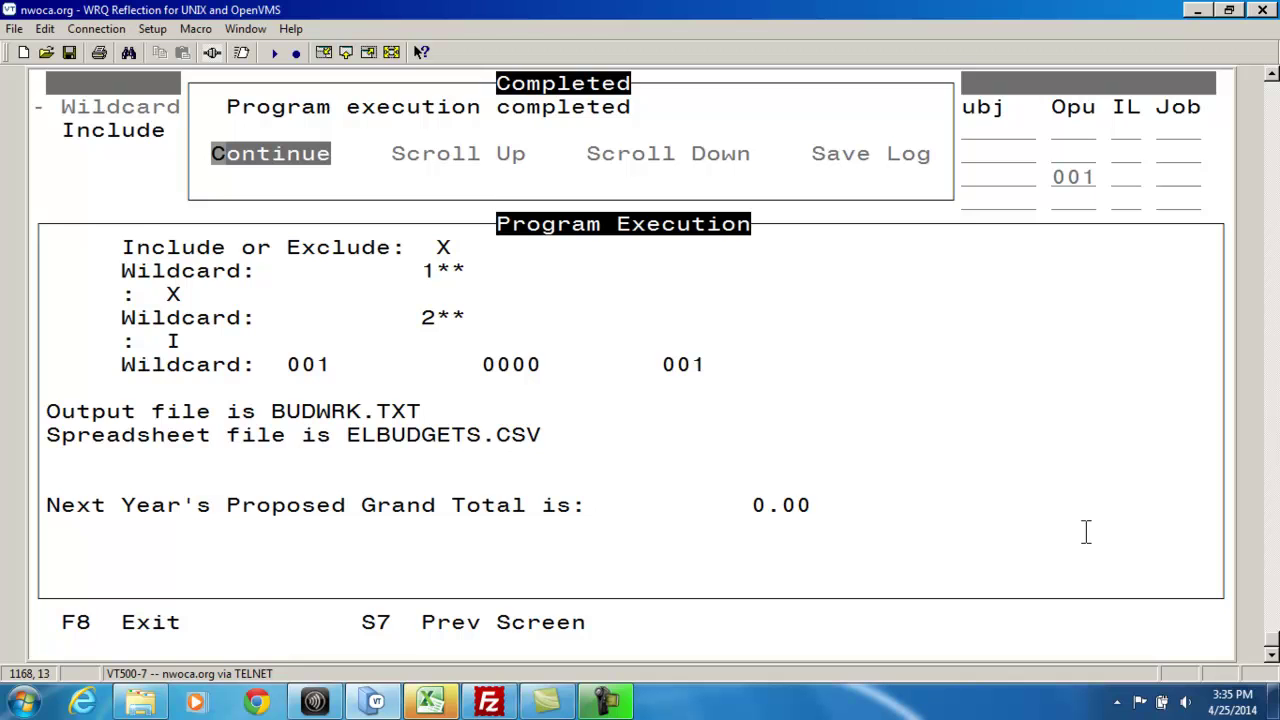
key("Return")
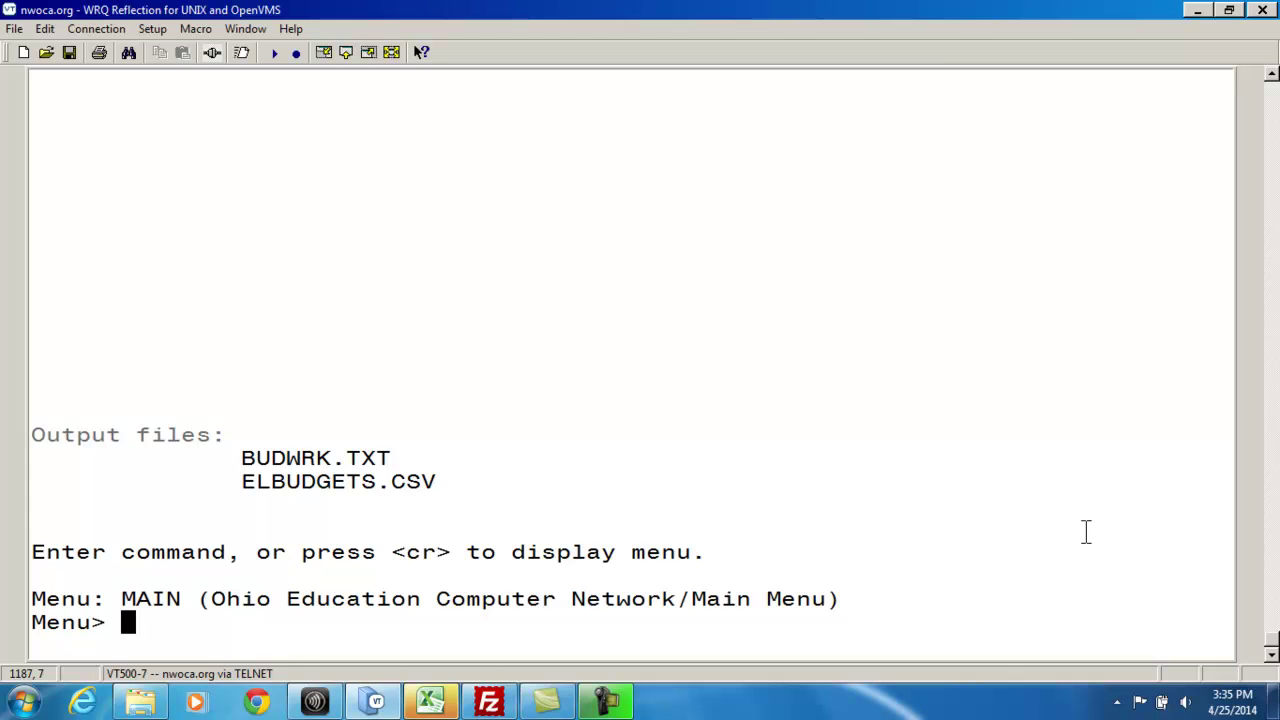
Step: Switch to the NYPLOADELEM workbook in Excel and total the Proposed column in cell P32 with AutoSum
left_click(431, 703)
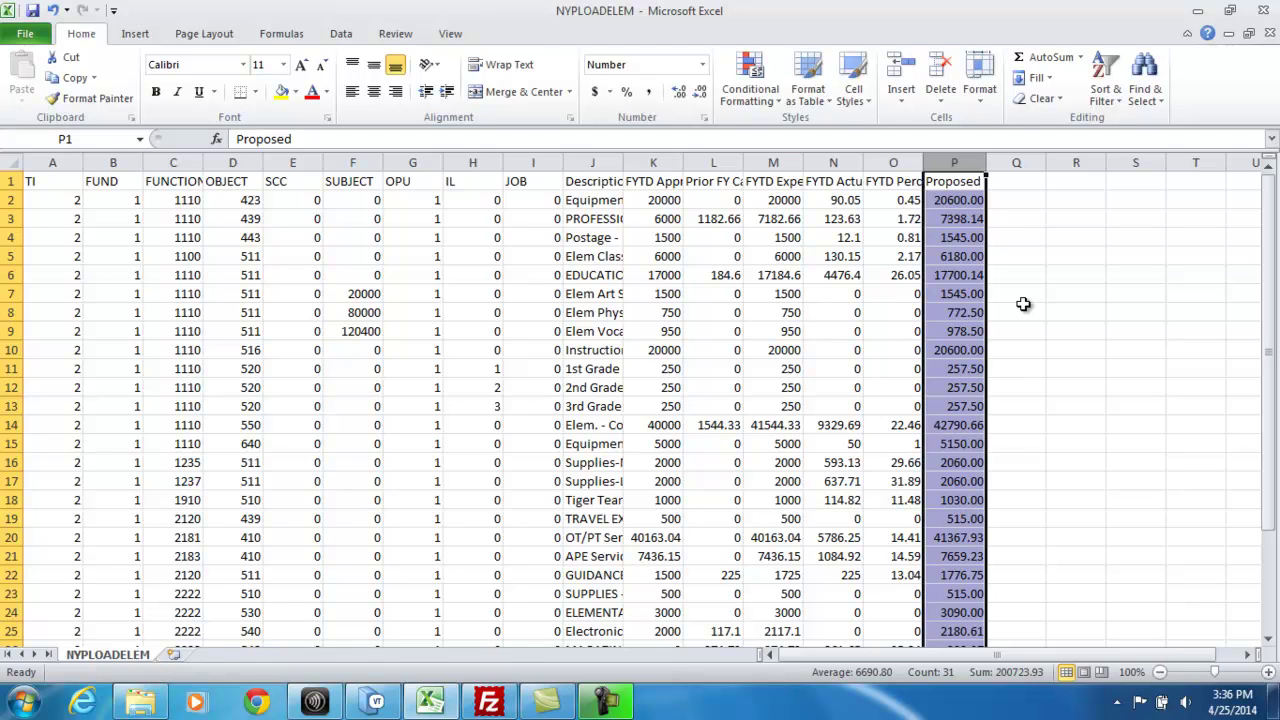
left_click(1024, 305)
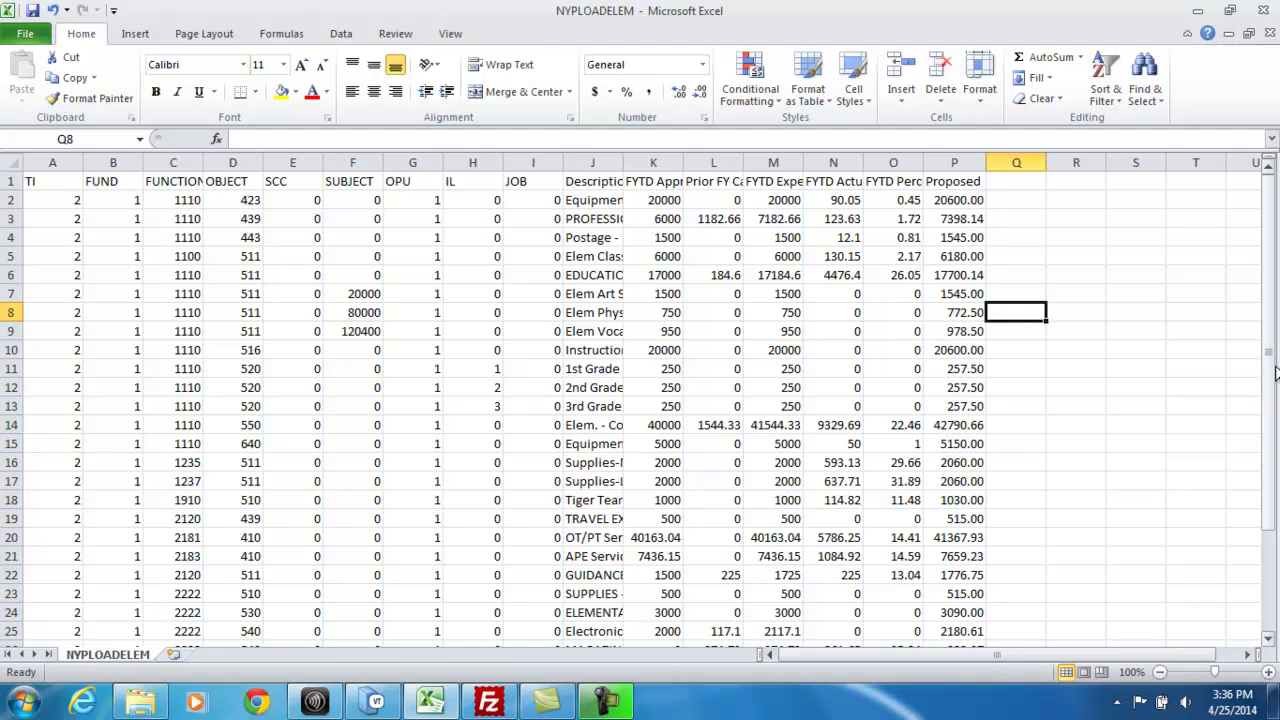
left_click_drag(1270, 368, 1274, 490)
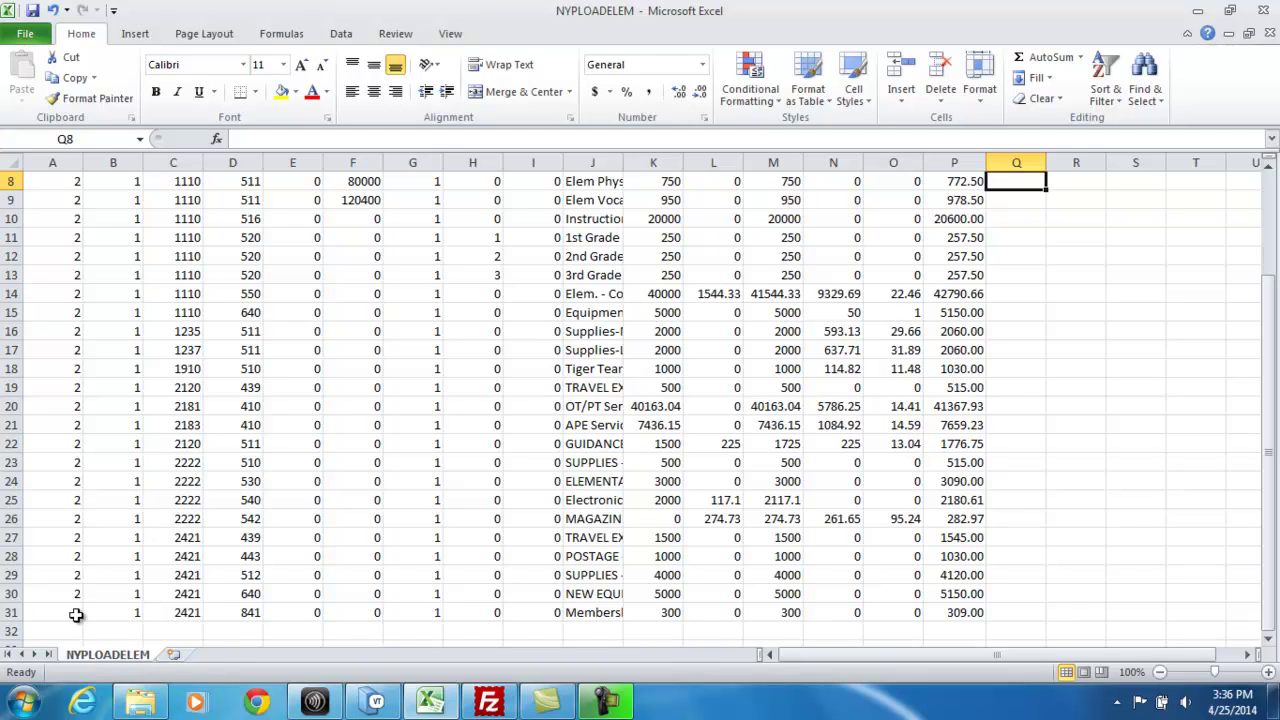
left_click(966, 630)
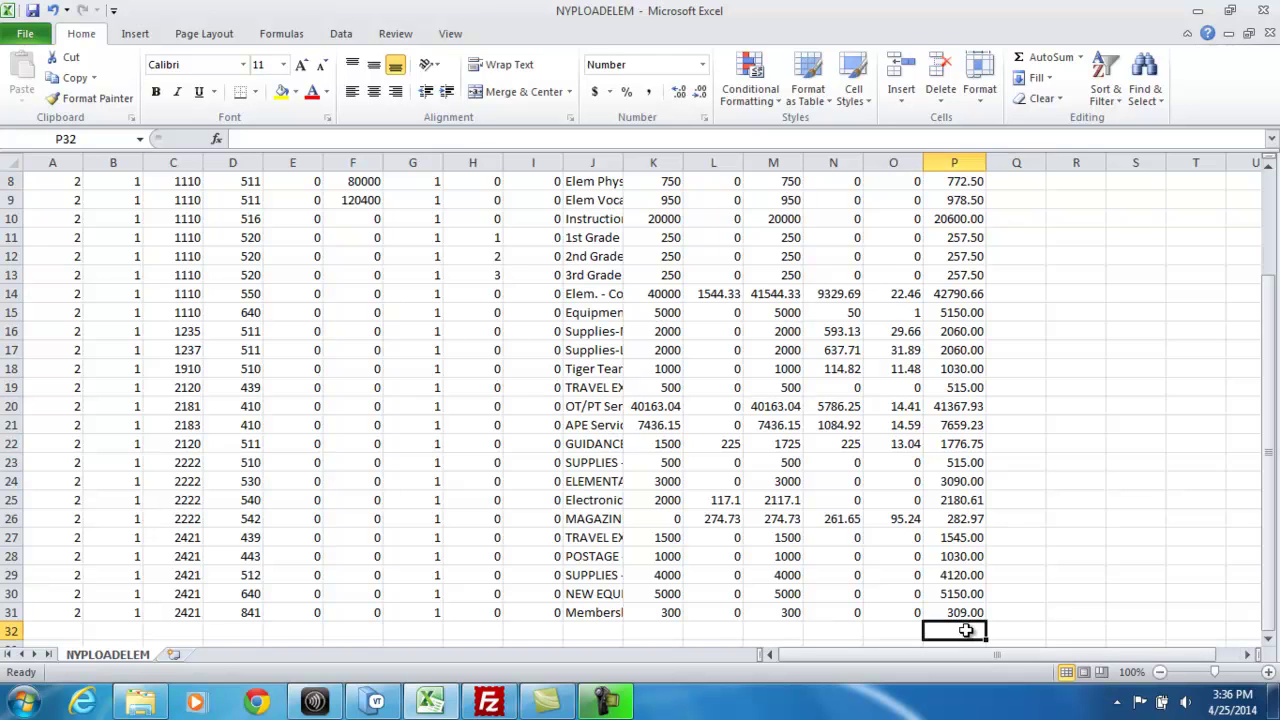
left_click(1061, 59)
left_click(1061, 59)
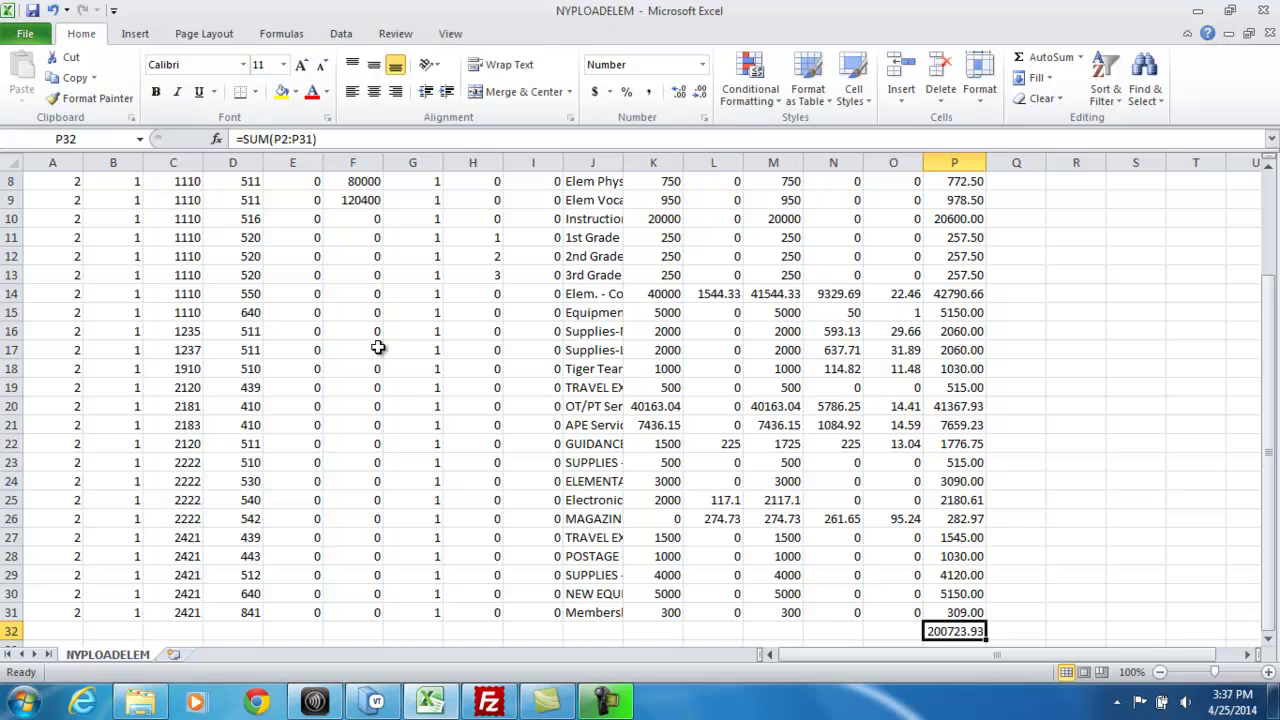
Step: Switch back to the Reflection terminal and open the NYPLOAD program through the APPROP menu
left_click(376, 701)
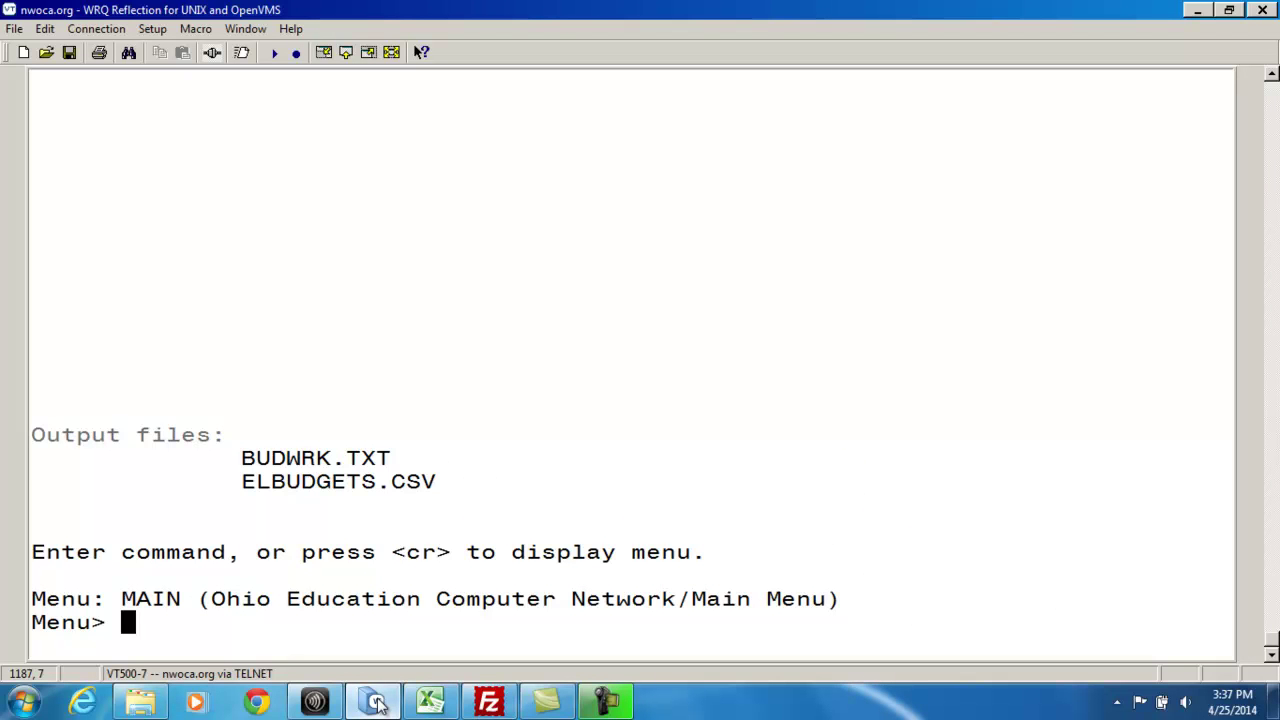
type("approp")
key("Return")
key("Return")
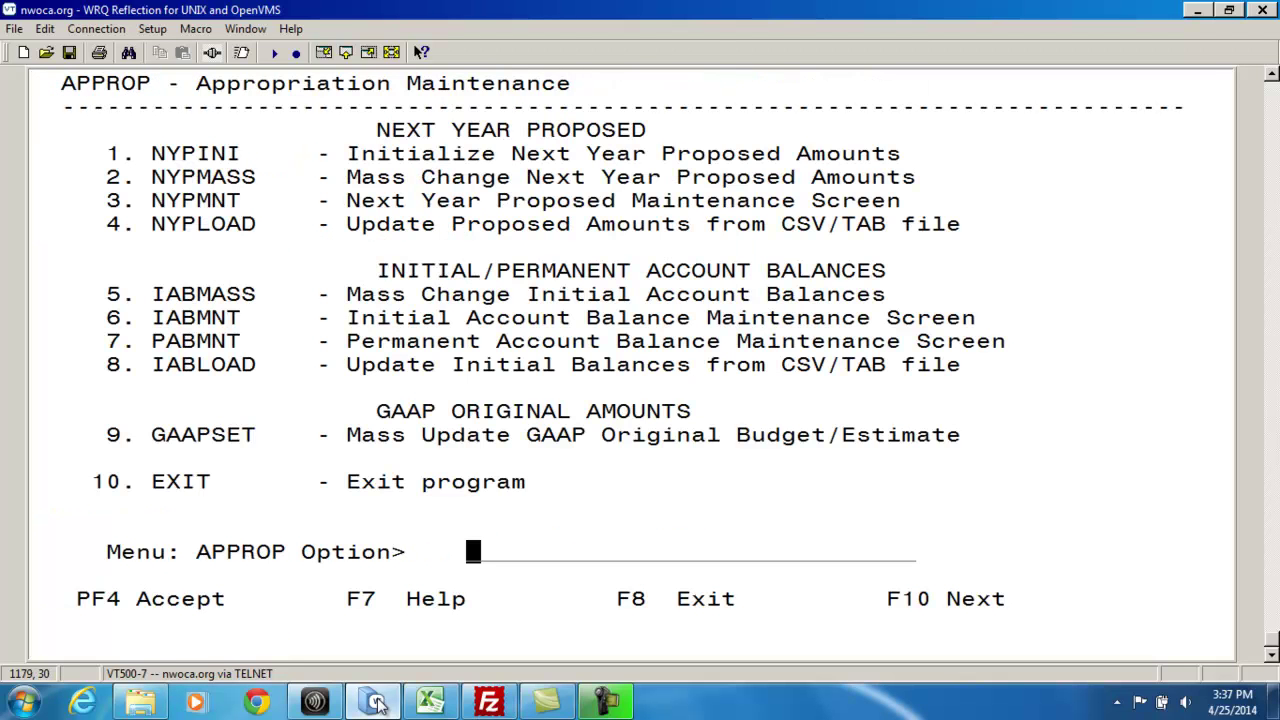
type("4")
key("Return")
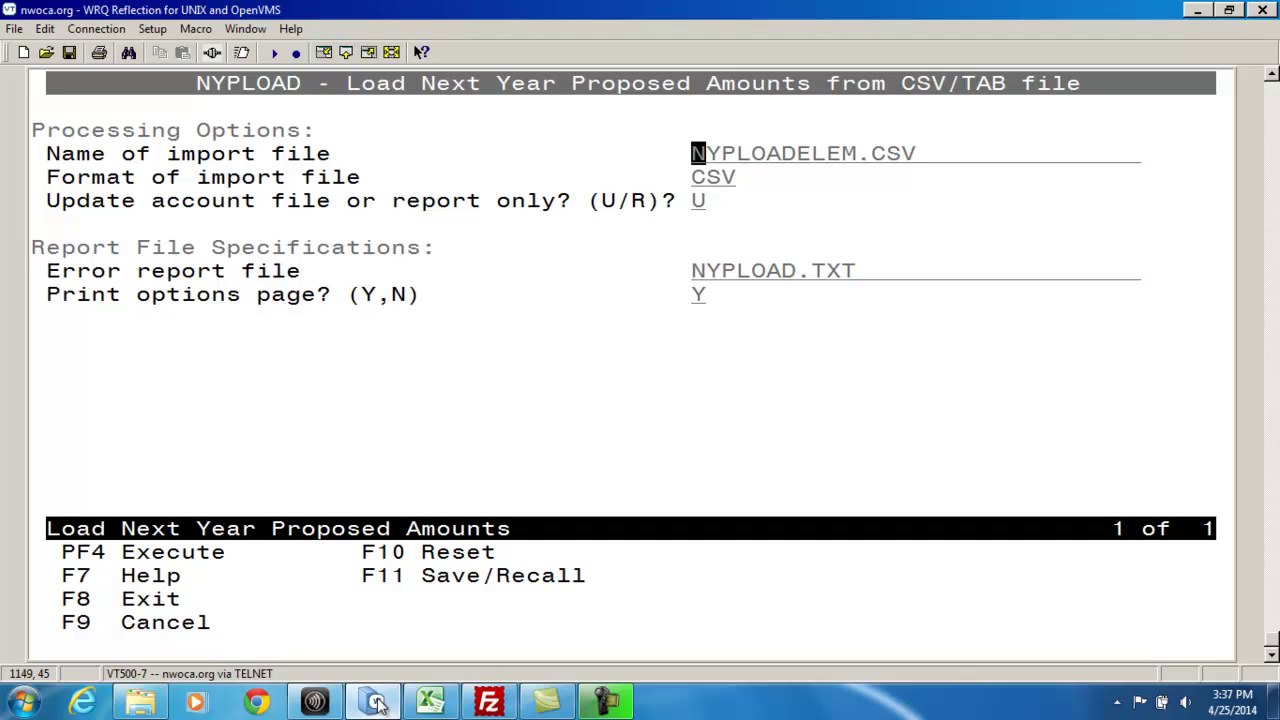
Step: Run NYPLOAD on NYPLOADELEM.CSV in report-only mode (R) and return to the main menu
key("Tab")
key("Tab")
type("R")
key("KP_Subtract")
key("Return")
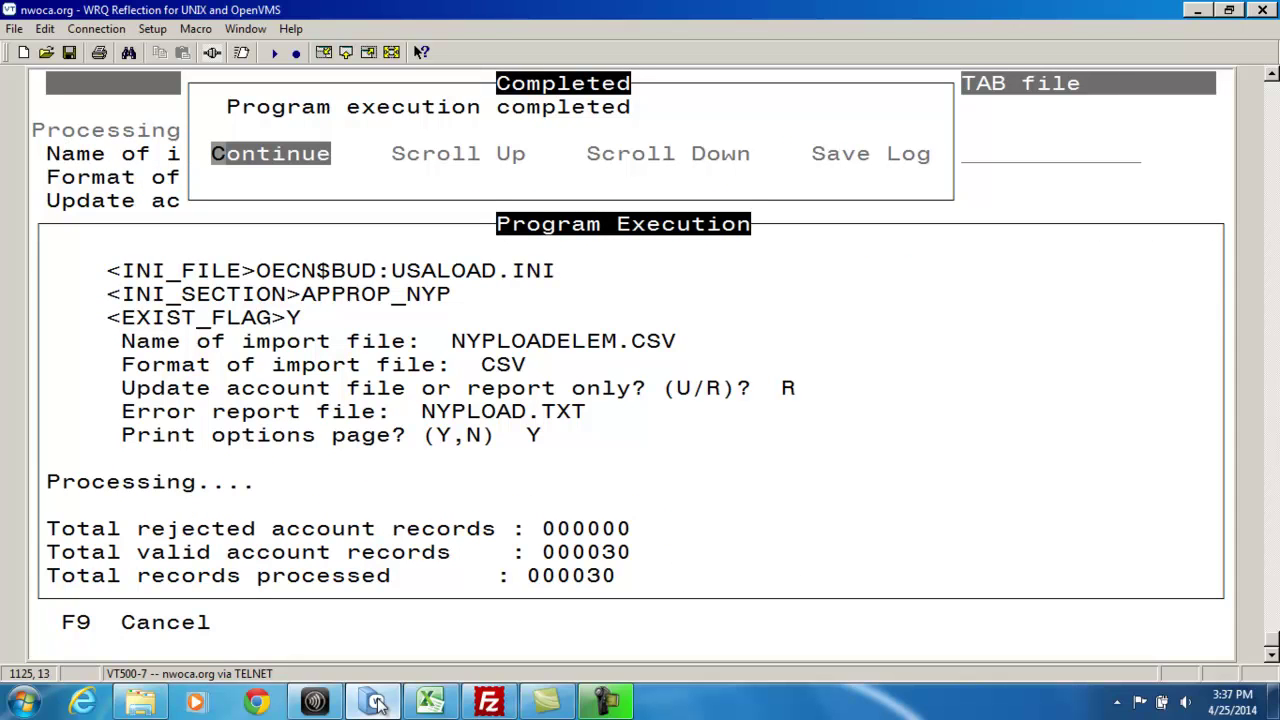
key("Return")
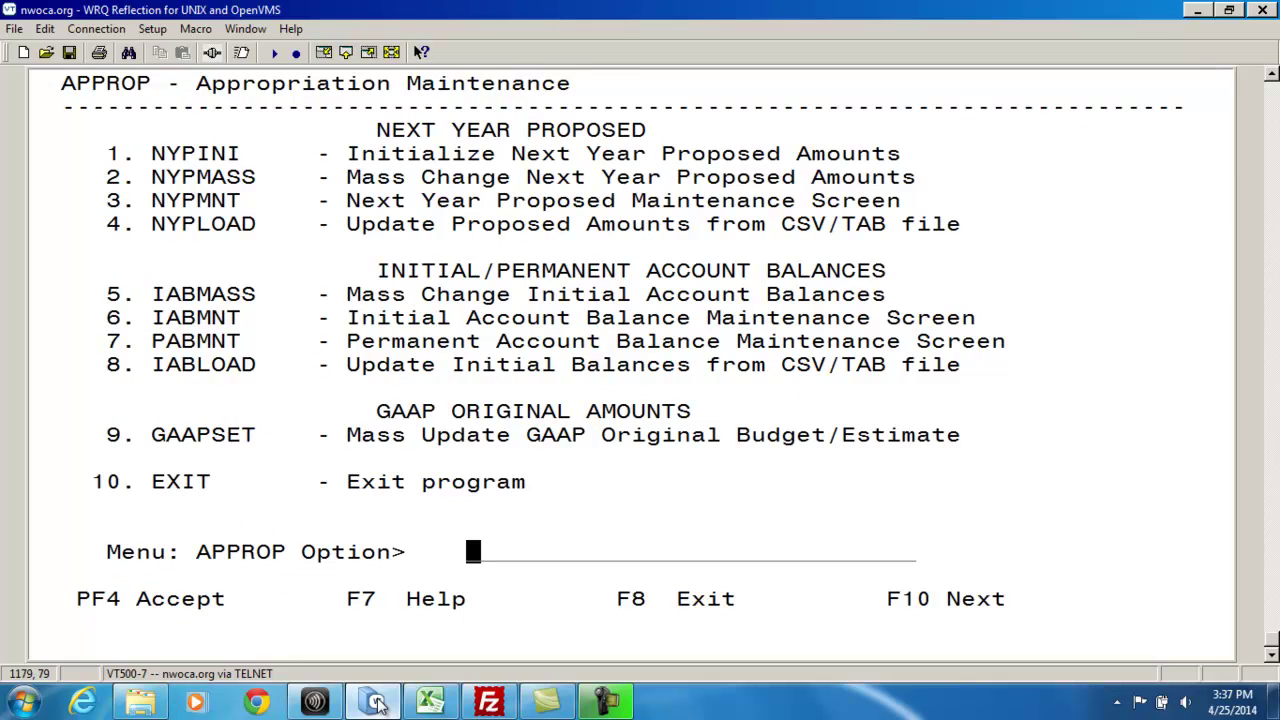
key("F8")
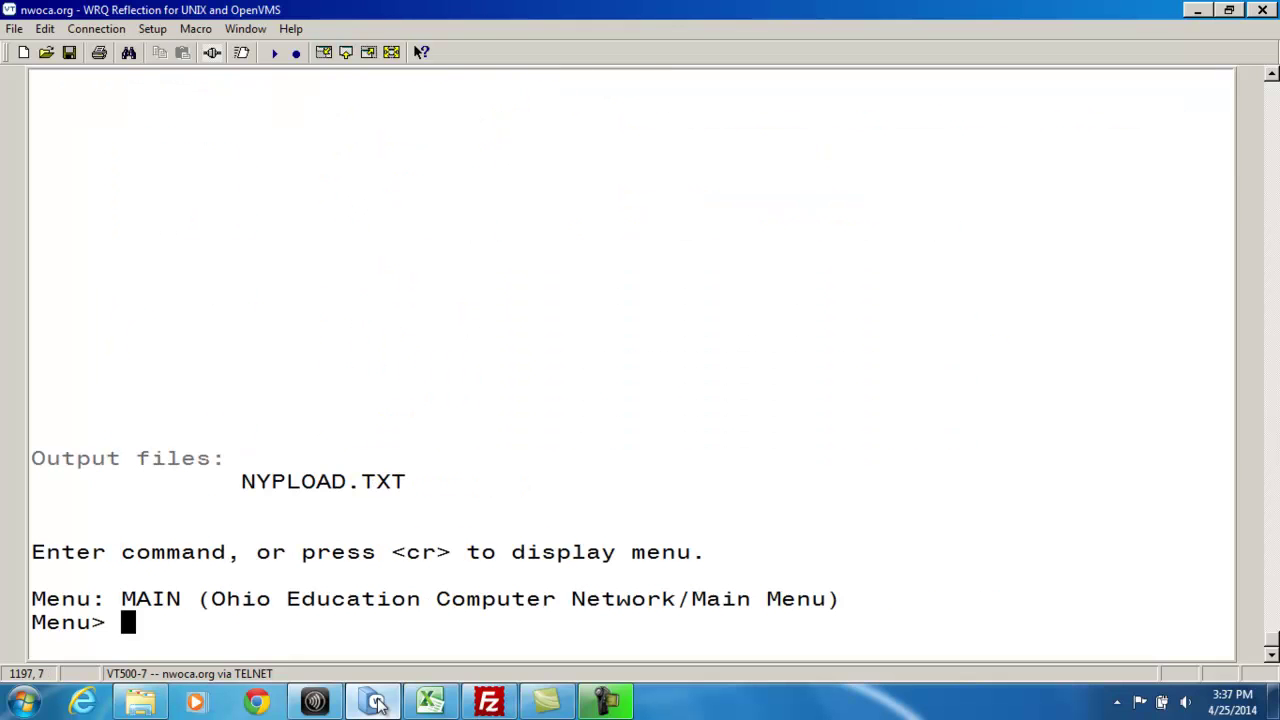
Step: View o:nypload.txt and examine the projection report's warnings and record totals down to the end of the file
type("view o:nypload.txt")
key("Return")
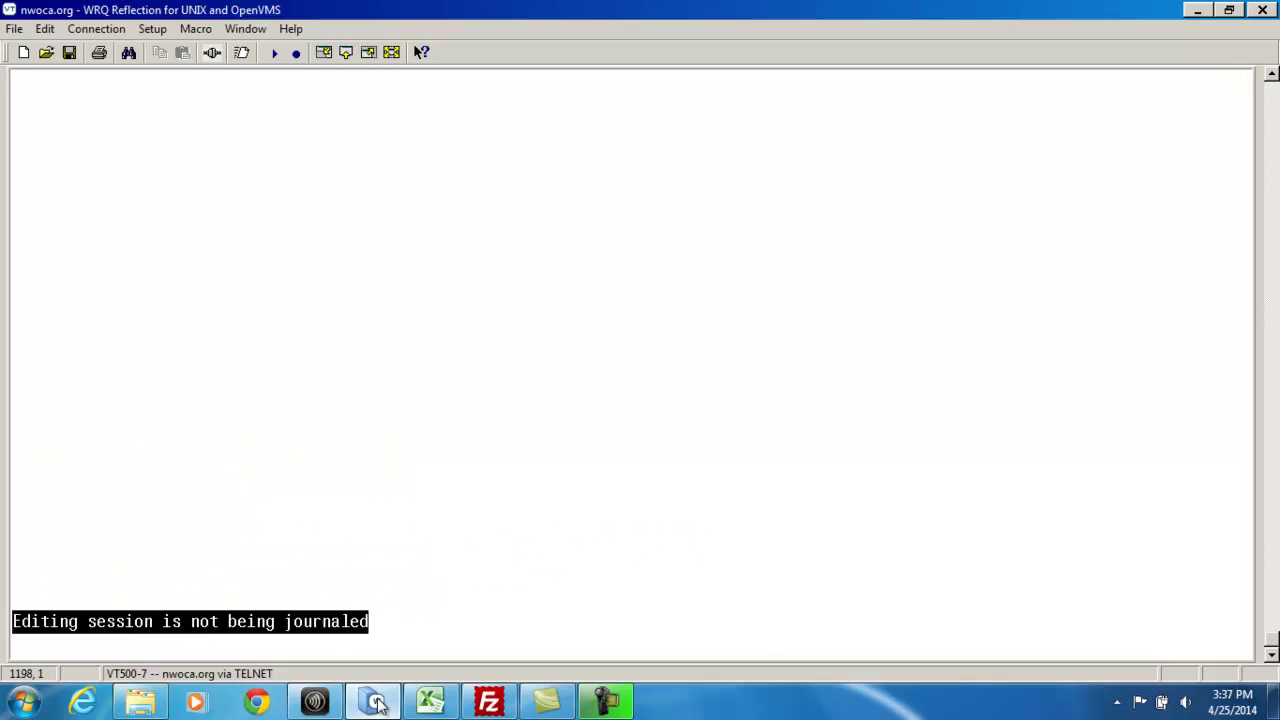
key("Down")
key("Down")
key("Down")
key("Down")
key("Down")
key("Down")
key("Down")
key("Down")
key("Down")
key("Down")
key("Down")
key("Down")
key("Down")
key("Down")
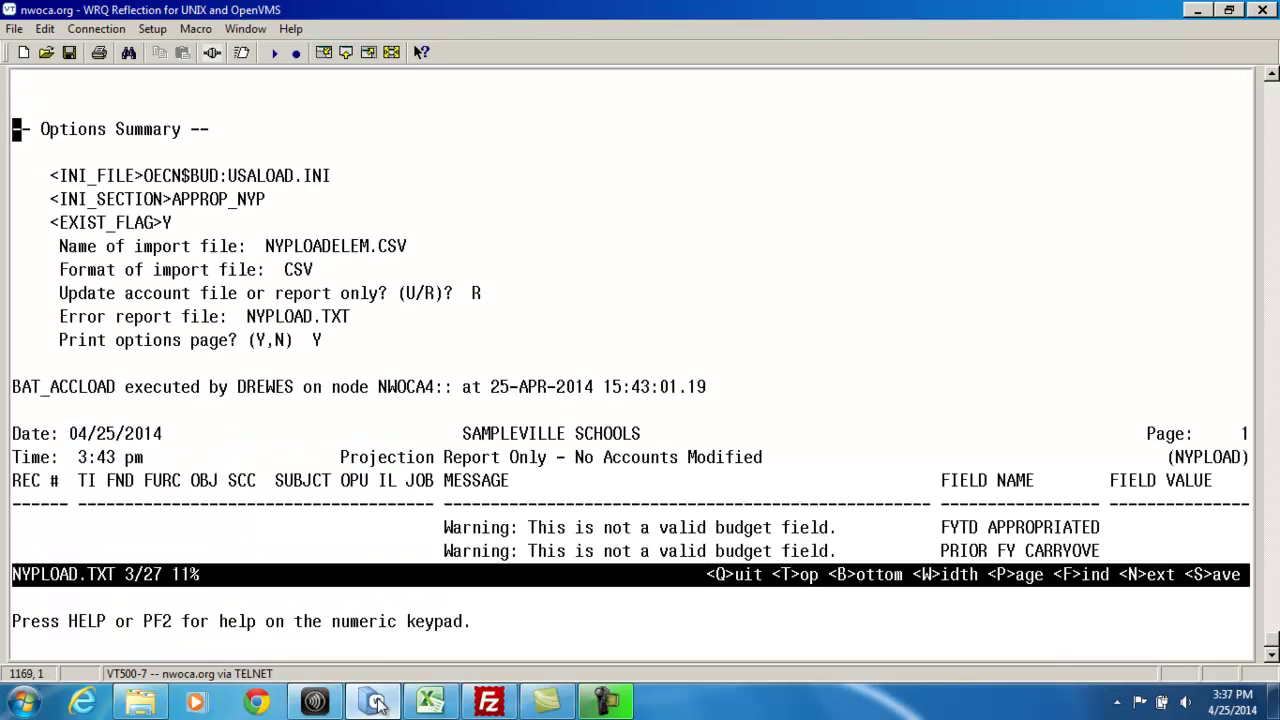
key("Down")
key("Down")
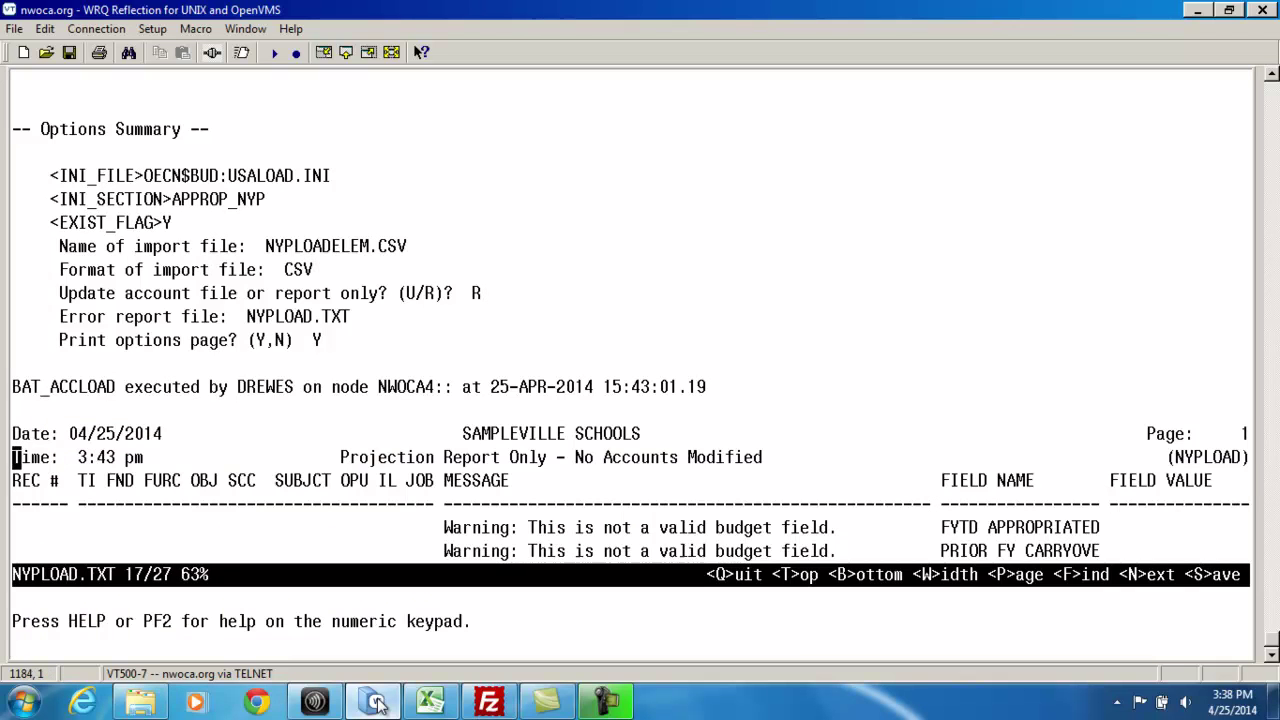
key("Right")
key("Right")
key("Right")
key("Right")
key("Right")
key("Right")
key("Right")
key("Right")
key("Right")
key("Right")
key("Right")
key("Right")
key("Right")
key("Right")
key("Right")
key("Right")
key("Right")
key("Right")
key("Right")
key("Right")
key("Right")
key("Right")
key("Right")
key("Right")
key("Right")
key("Right")
key("Right")
key("Right")
key("Right")
key("Right")
key("Right")
key("Right")
key("Right")
key("Right")
key("Right")
key("Right")
key("Down")
key("Down")
key("Down")
key("Down")
key("Down")
key("Down")
key("Down")
key("Down")
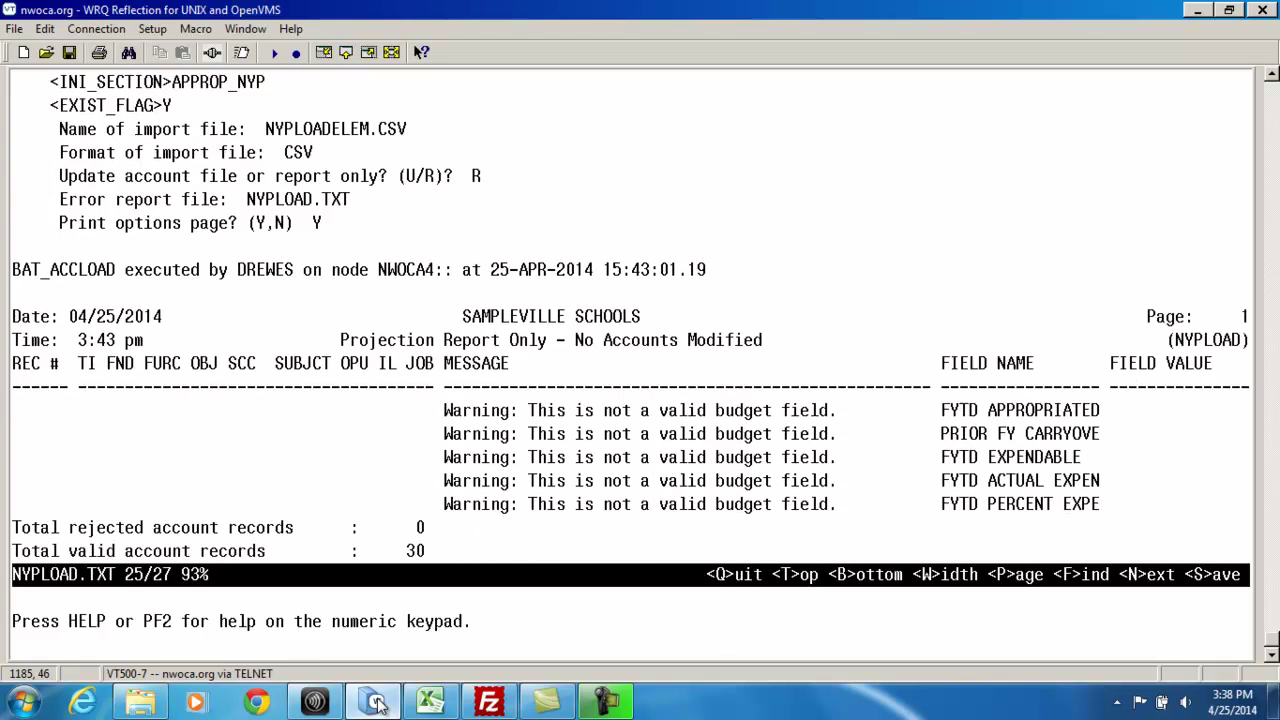
key("Down")
key("Down")
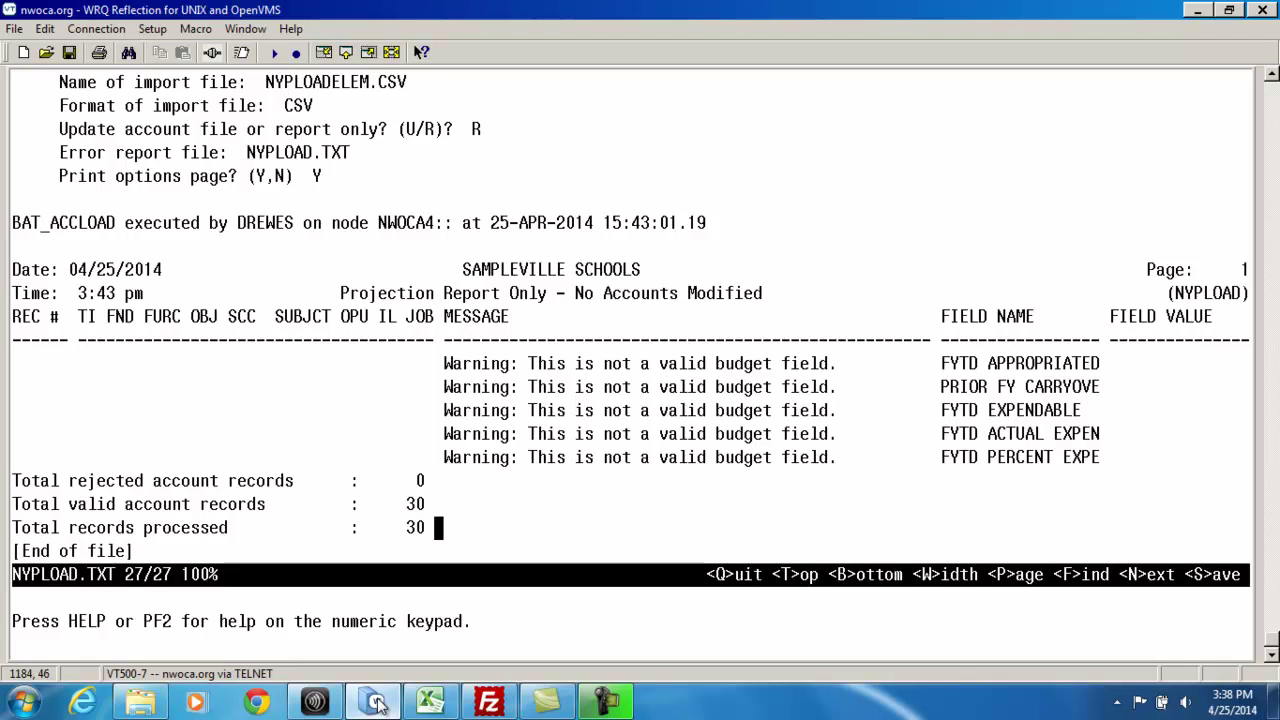
key("q")
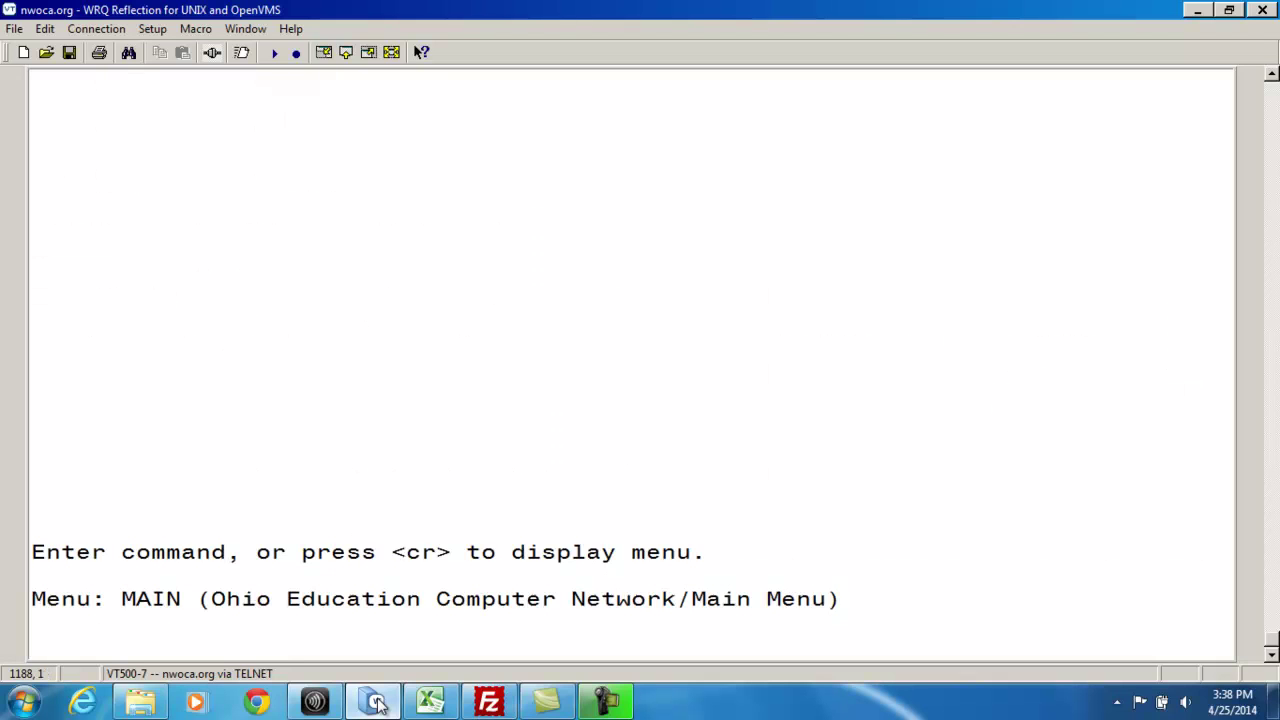
Step: Reopen the load program for next year proposed amounts, option 4 of APPROP
type("approp")
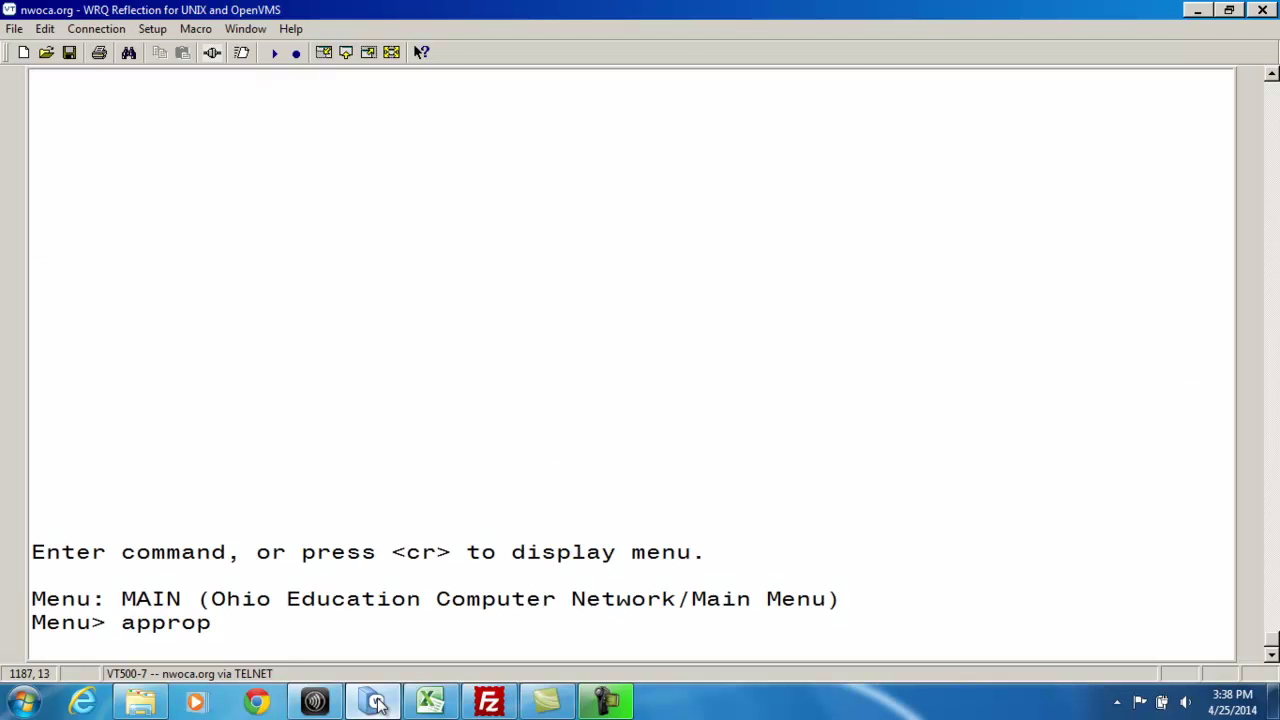
key("Return")
key("Return")
type("4")
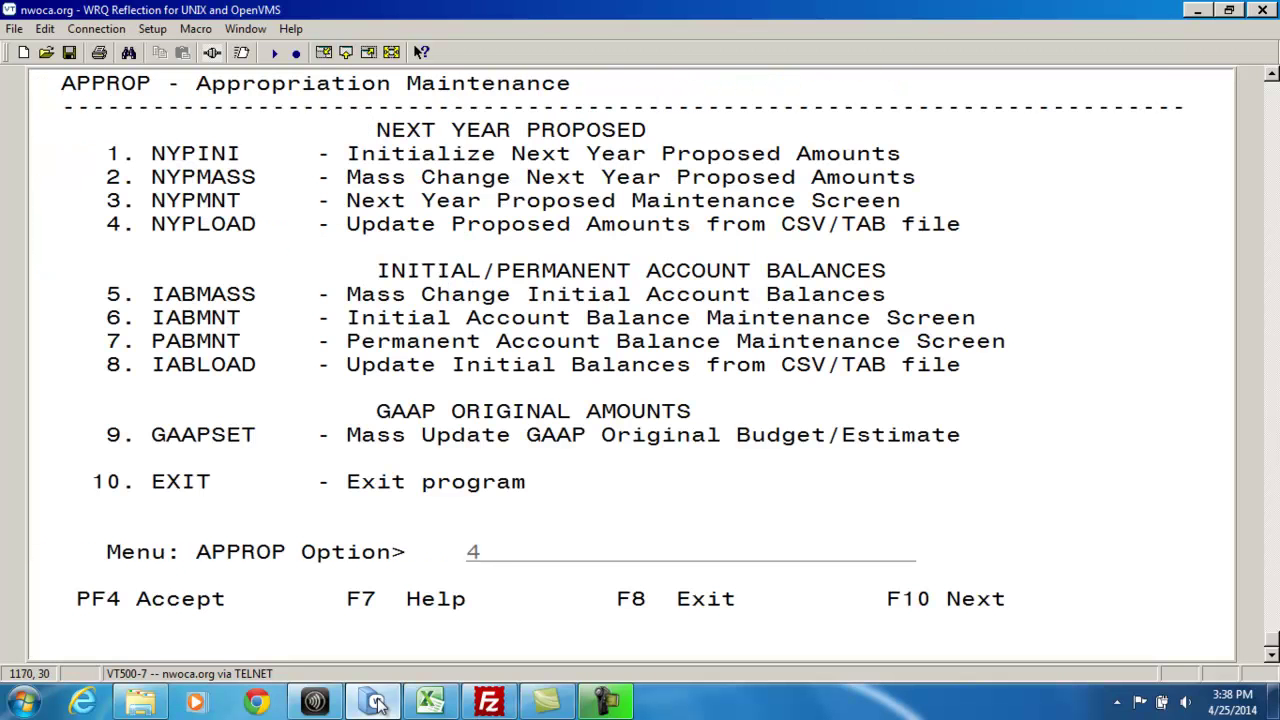
key("Return")
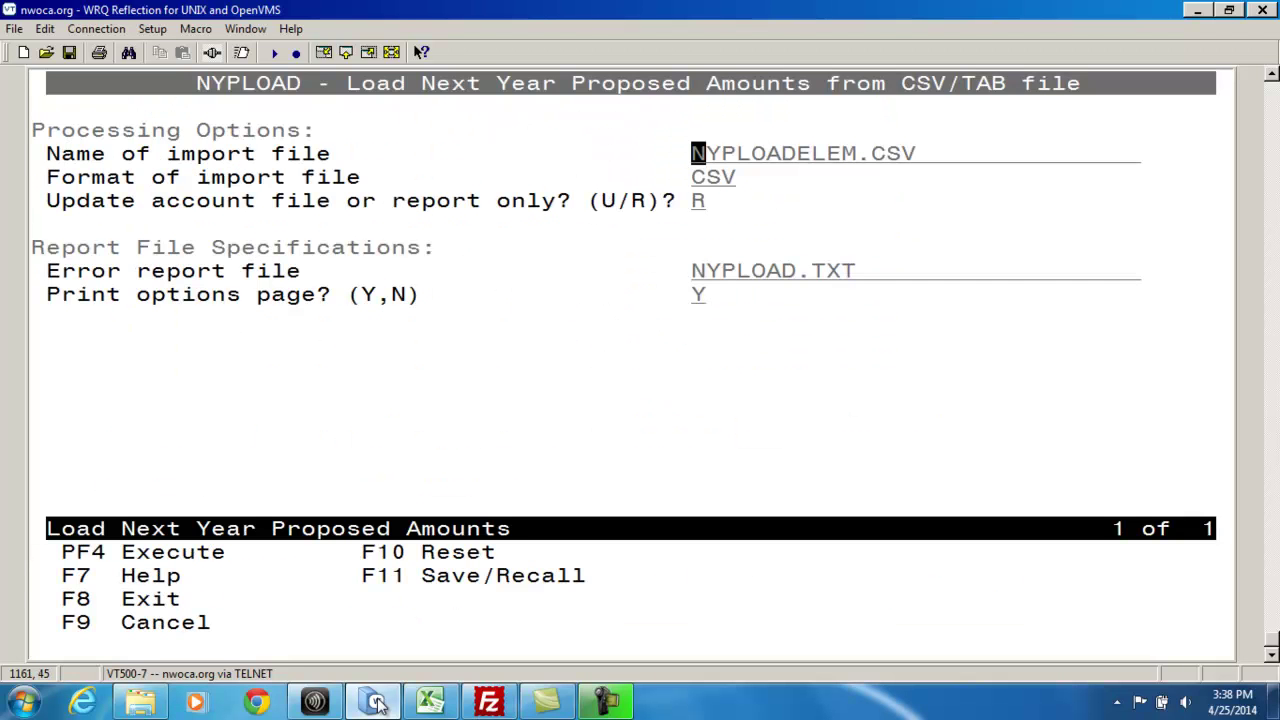
Step: Run NYPLOAD on NYPLOADELEM.CSV in update mode (U) to post the proposed amounts, and return to the main menu
key("Return")
key("Return")
type("U")
key("F4")
key("Return")
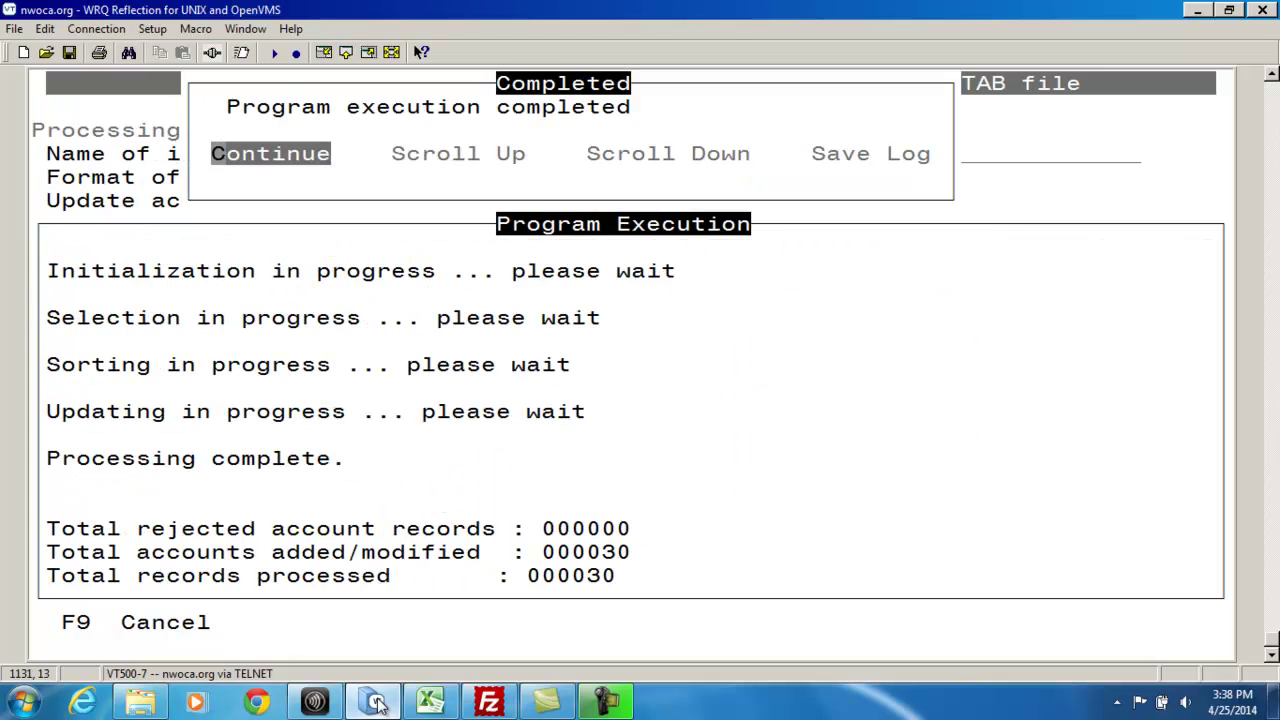
key("Return")
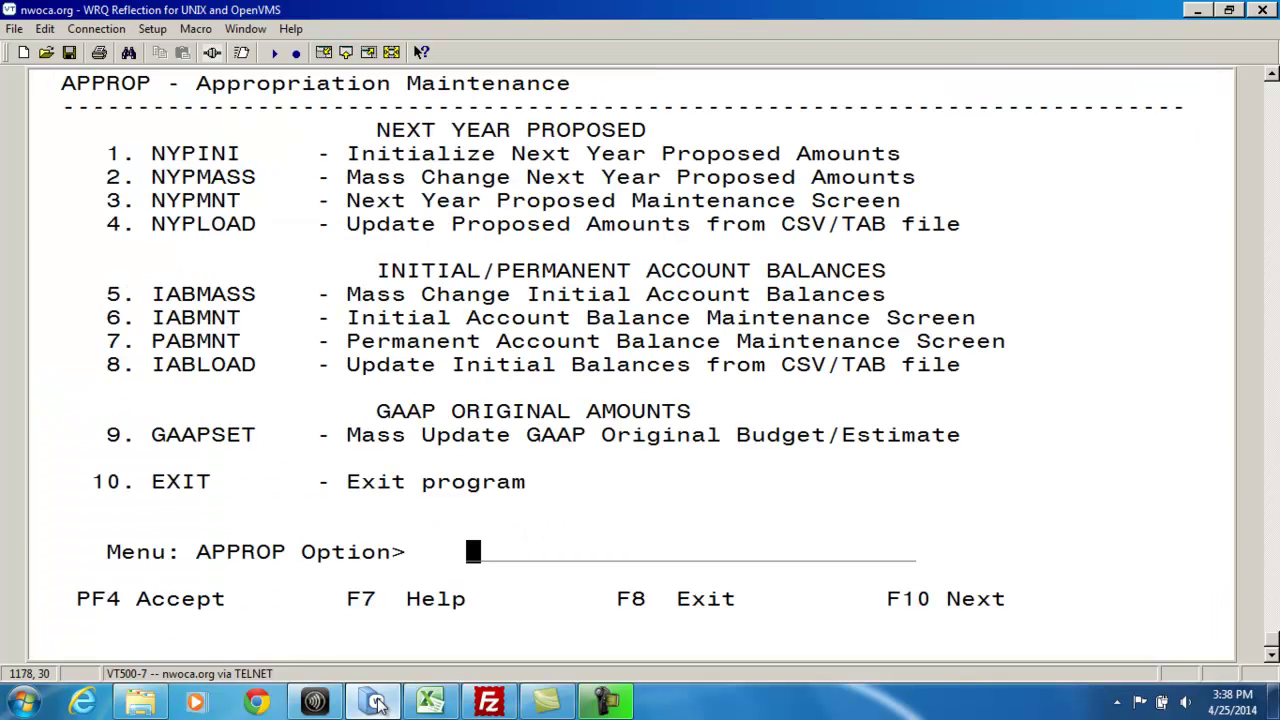
key("F8")
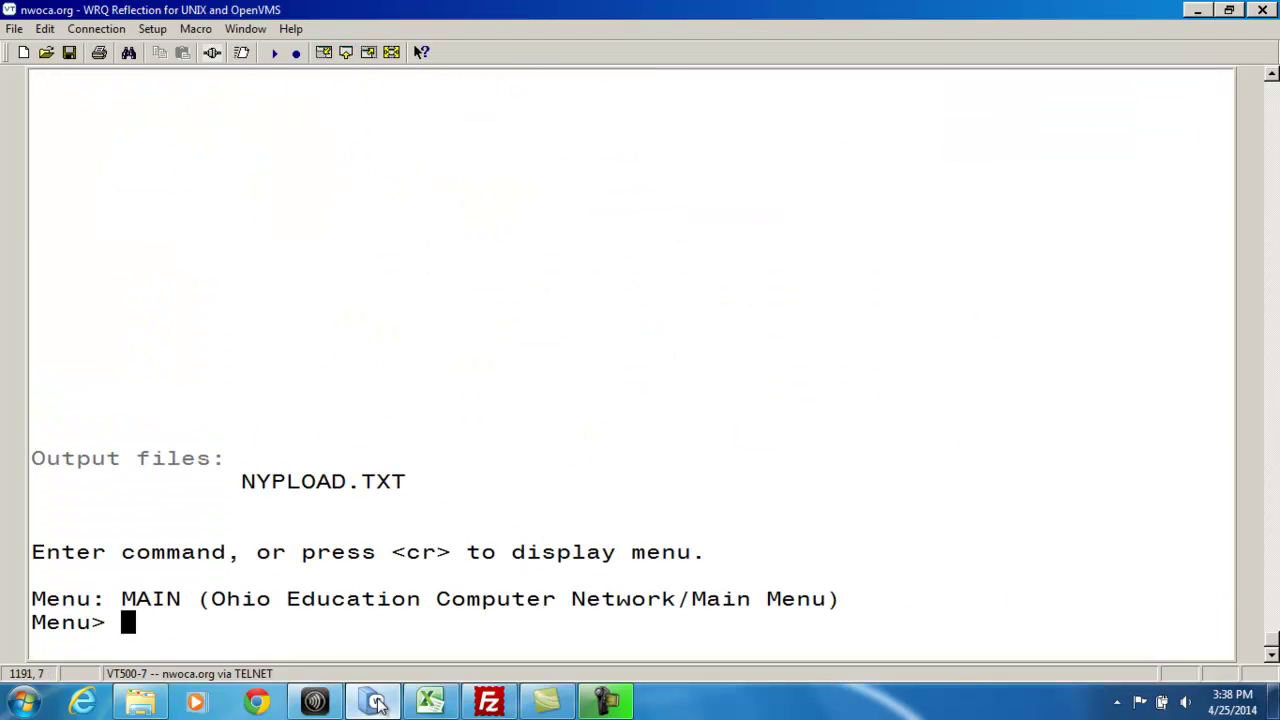
Step: Open the update report o:nypload.txt for viewing from the main menu prompt
type("view o:mypl")
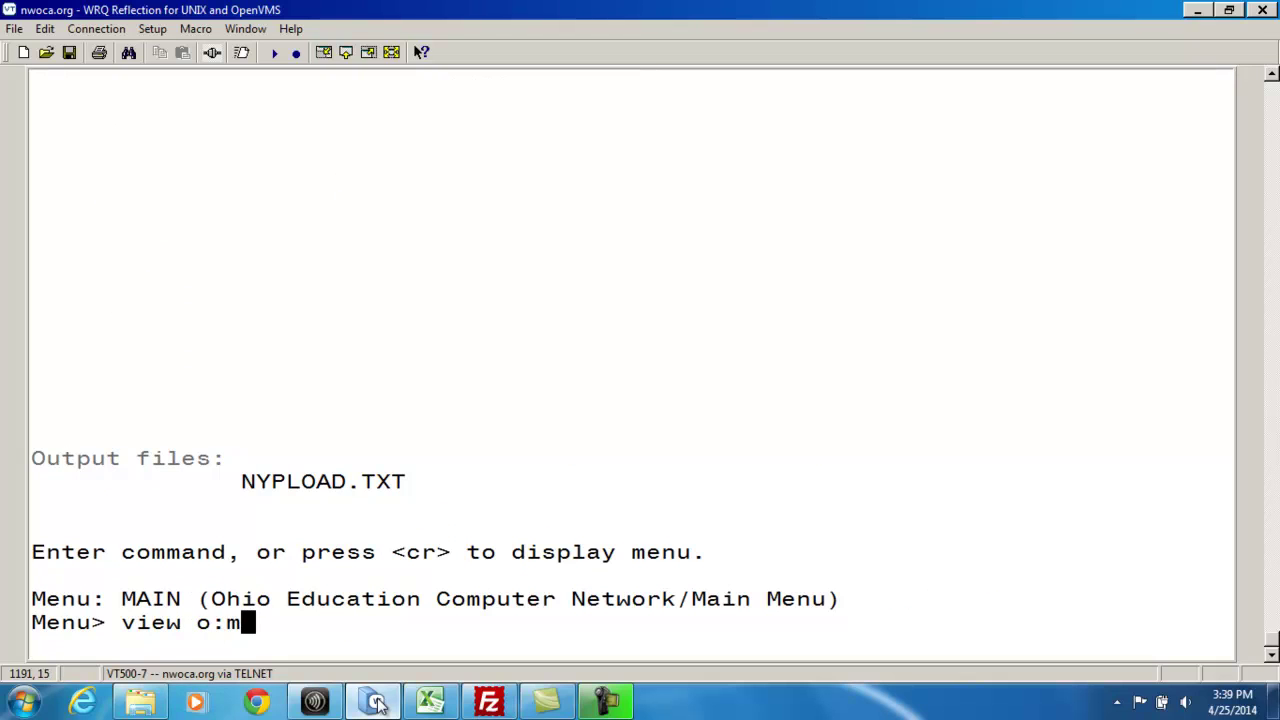
key("BackSpace")
key("BackSpace")
key("BackSpace")
key("BackSpace")
type("nypload.txt")
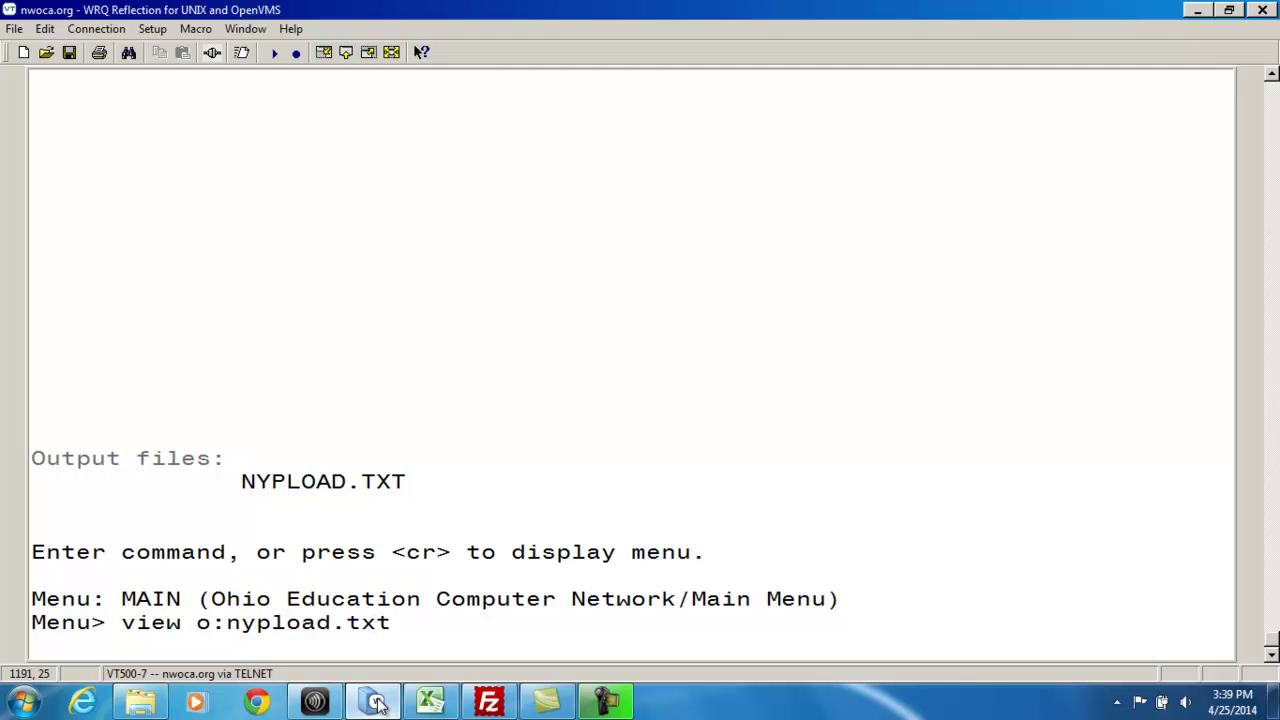
key("Return")
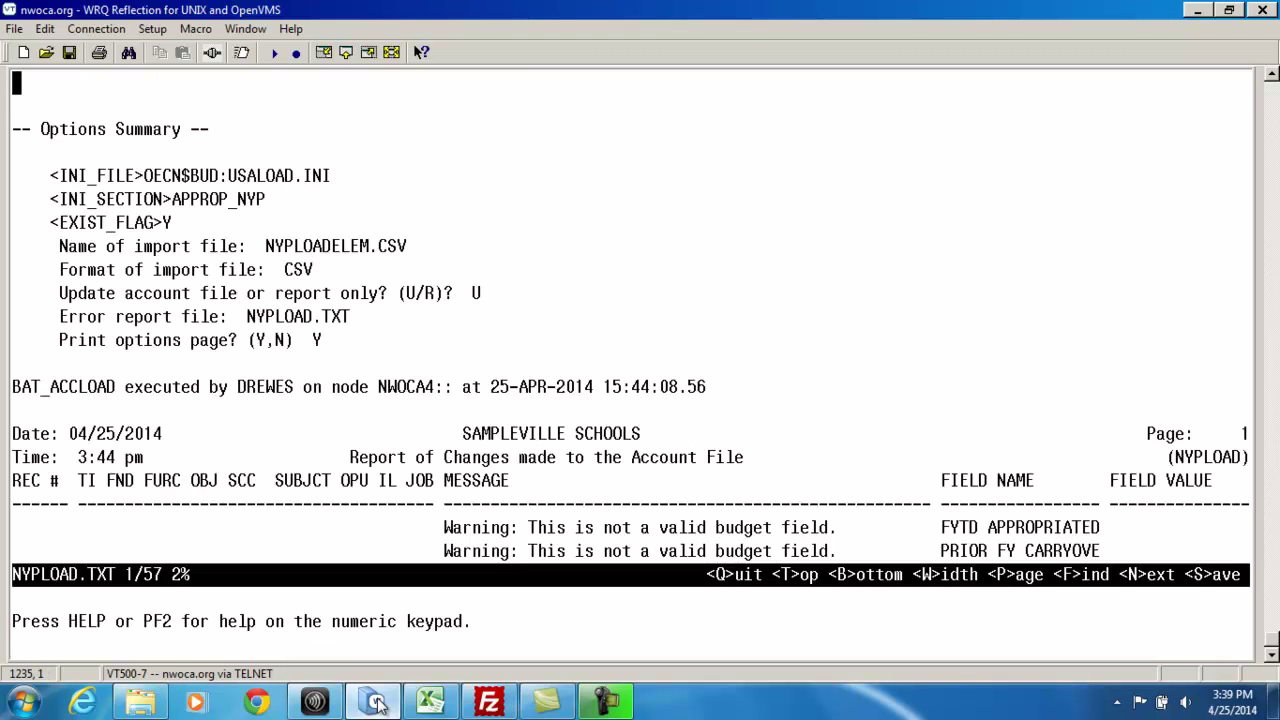
Step: Examine the update report's options summary, budget field warnings, per-account messages and record totals down to the end of the file
key("Down")
key("Down")
key("Down")
key("Down")
key("Down")
key("Down")
key("Down")
key("Down")
key("Down")
key("Down")
key("Down")
key("Down")
key("Down")
key("Down")
key("Down")
key("Down")
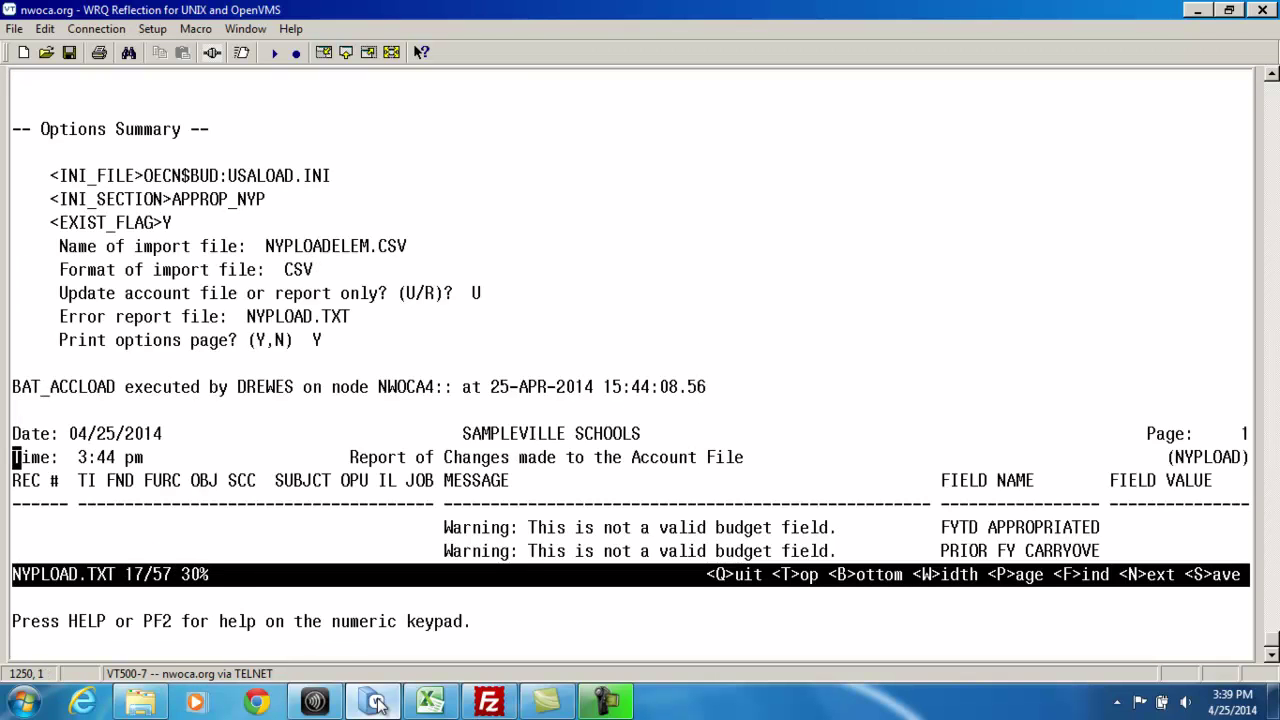
key("Right")
key("Right")
key("Right")
key("Right")
key("Right")
key("Right")
key("Right")
key("Right")
key("Right")
key("Right")
key("Right")
key("Right")
key("Right")
key("Right")
key("Right")
key("Right")
key("Right")
key("Right")
key("Right")
key("Right")
key("Right")
key("Right")
key("Right")
key("Right")
key("Right")
key("Down")
key("Down")
key("Down")
key("Down")
key("Down")
key("Down")
key("Down")
key("Down")
key("Down")
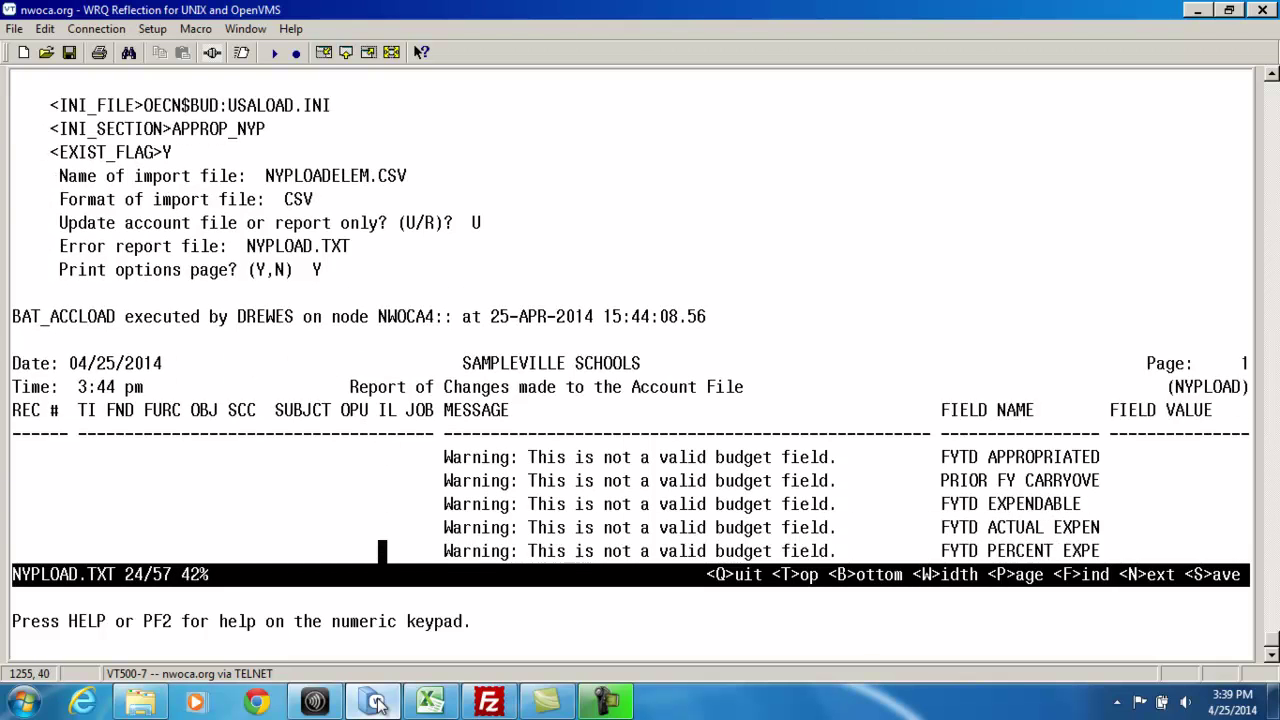
key("Down")
key("Down")
key("Down")
key("Down")
key("Down")
key("Down")
key("Down")
key("Down")
key("Down")
key("Down")
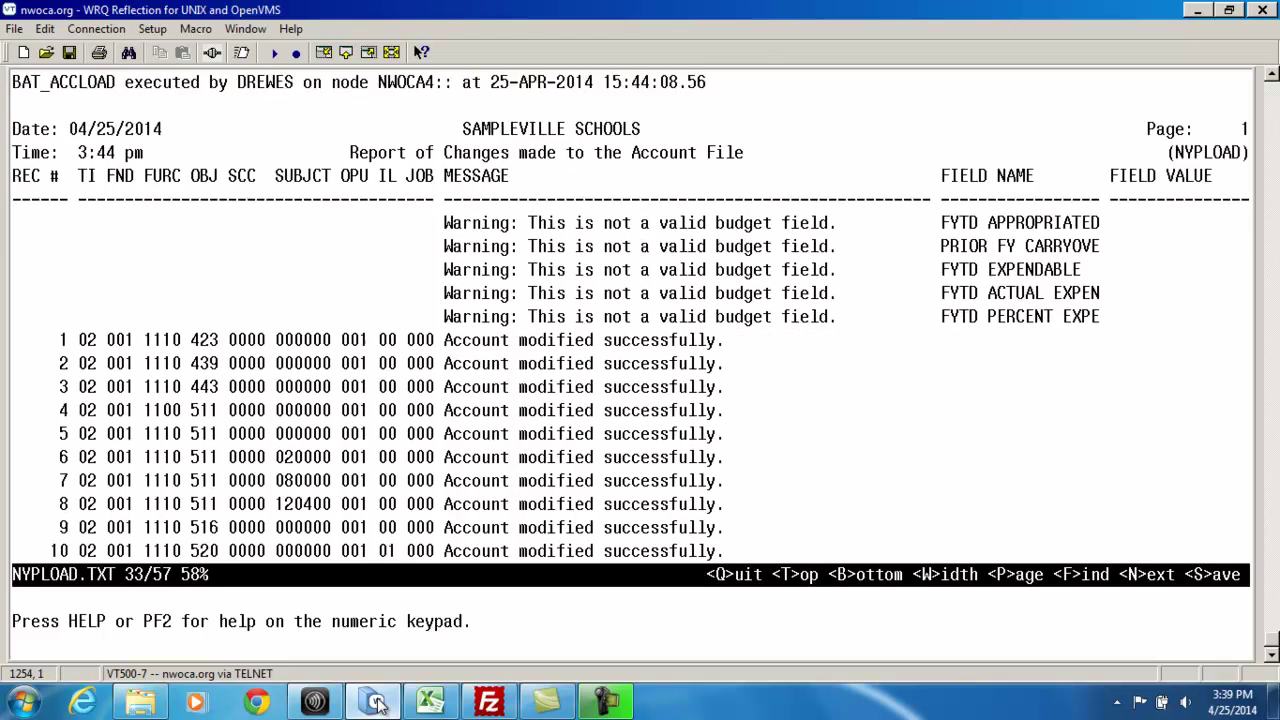
key("Down")
key("Down")
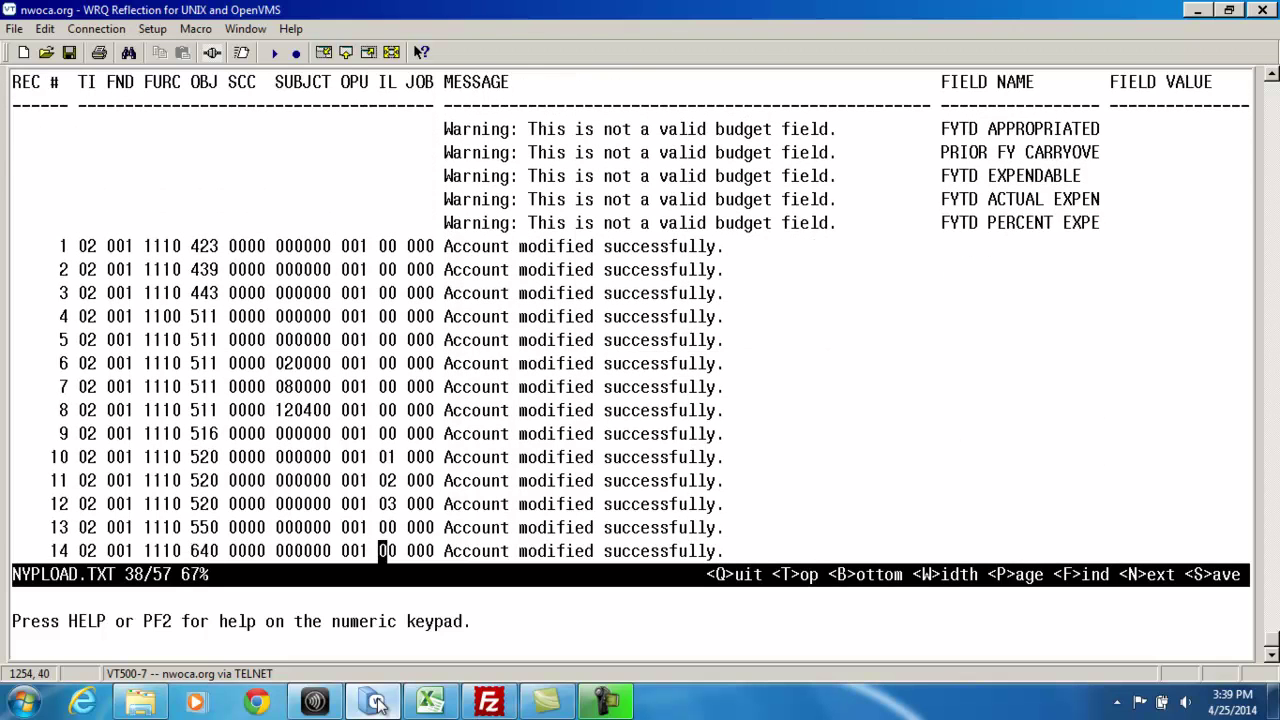
key("Down")
key("Down")
key("Down")
key("Down")
key("Down")
key("Down")
key("Down")
key("Down")
key("Down")
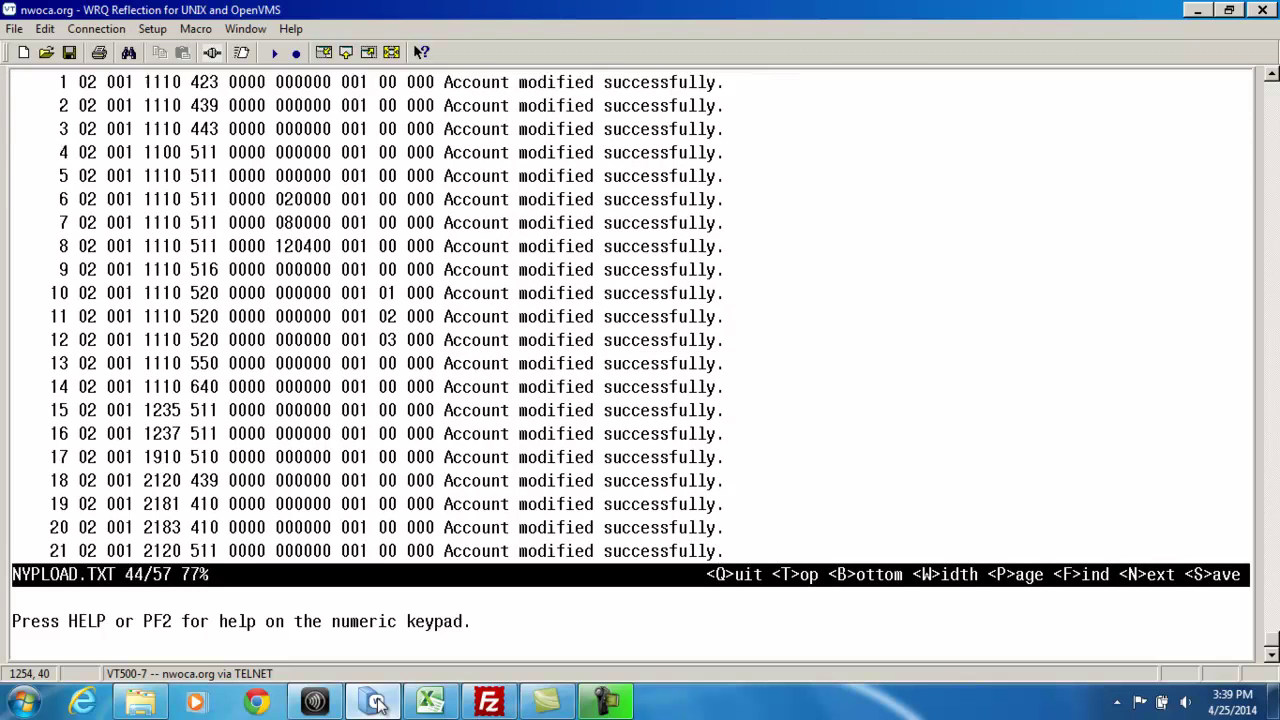
key("Down")
key("Down")
key("Down")
key("Down")
key("Down")
key("Down")
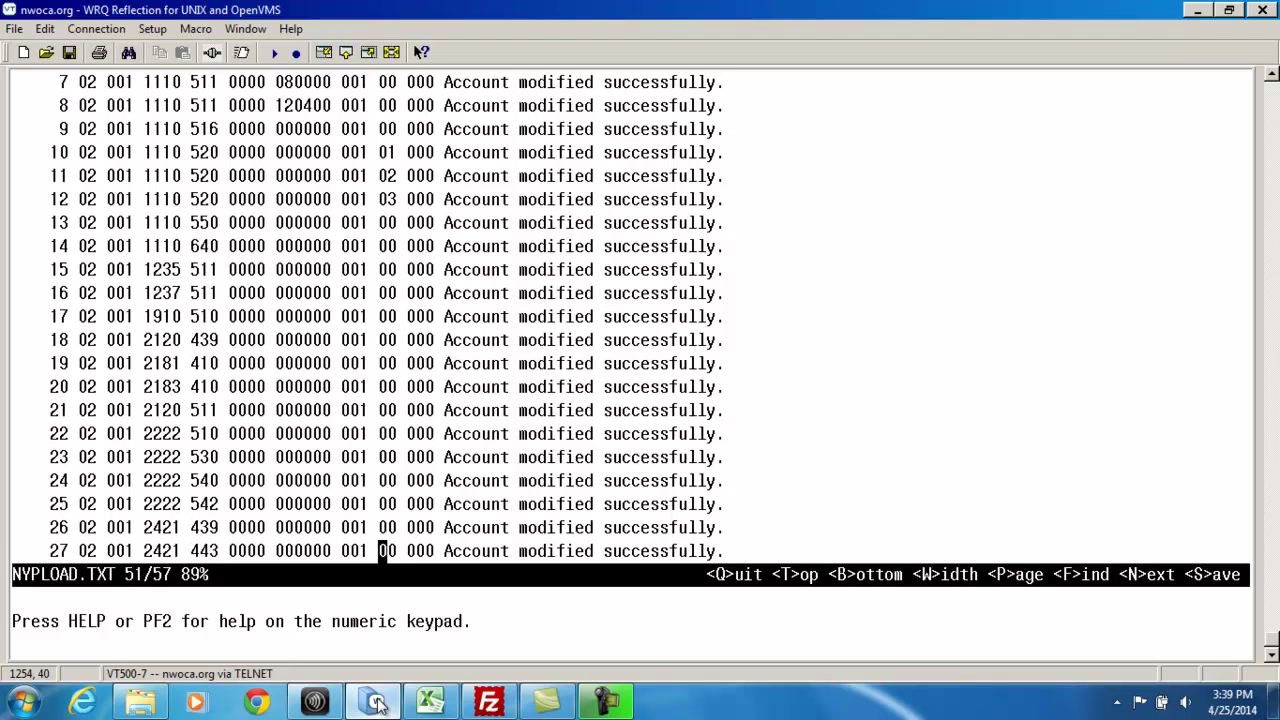
key("Down")
key("Down")
key("Down")
key("Down")
key("Down")
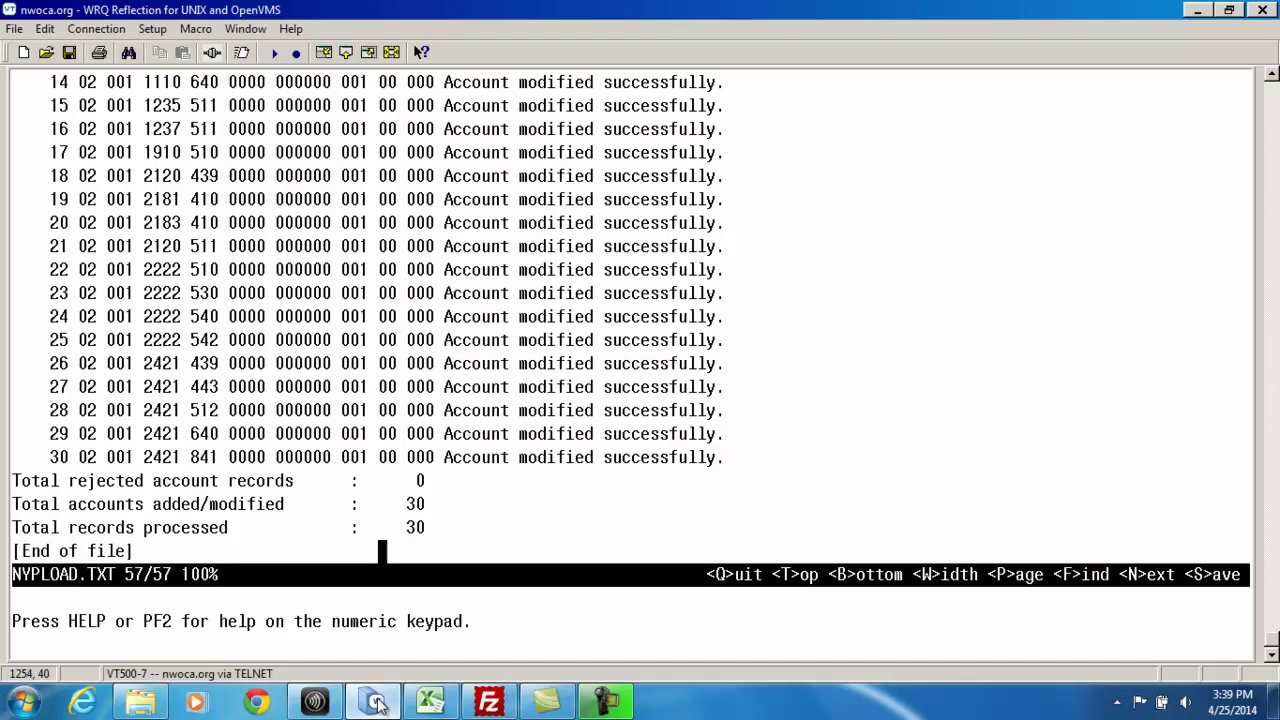
Step: Close the load report, run the BUDWRK detail work sheet with output files BUDWRK.TXT and ELBUDGETS.CSV, and return to the main menu
type("qbudw")
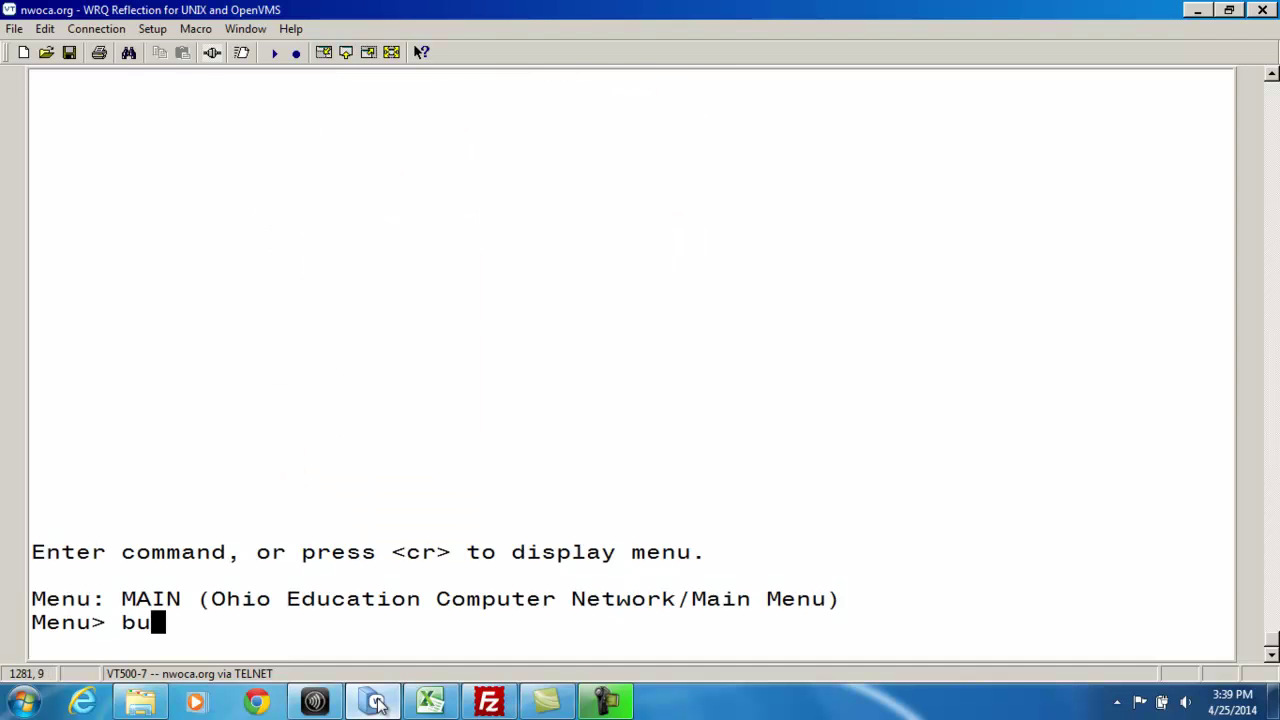
type("rk")
key("Return")
key("Return")
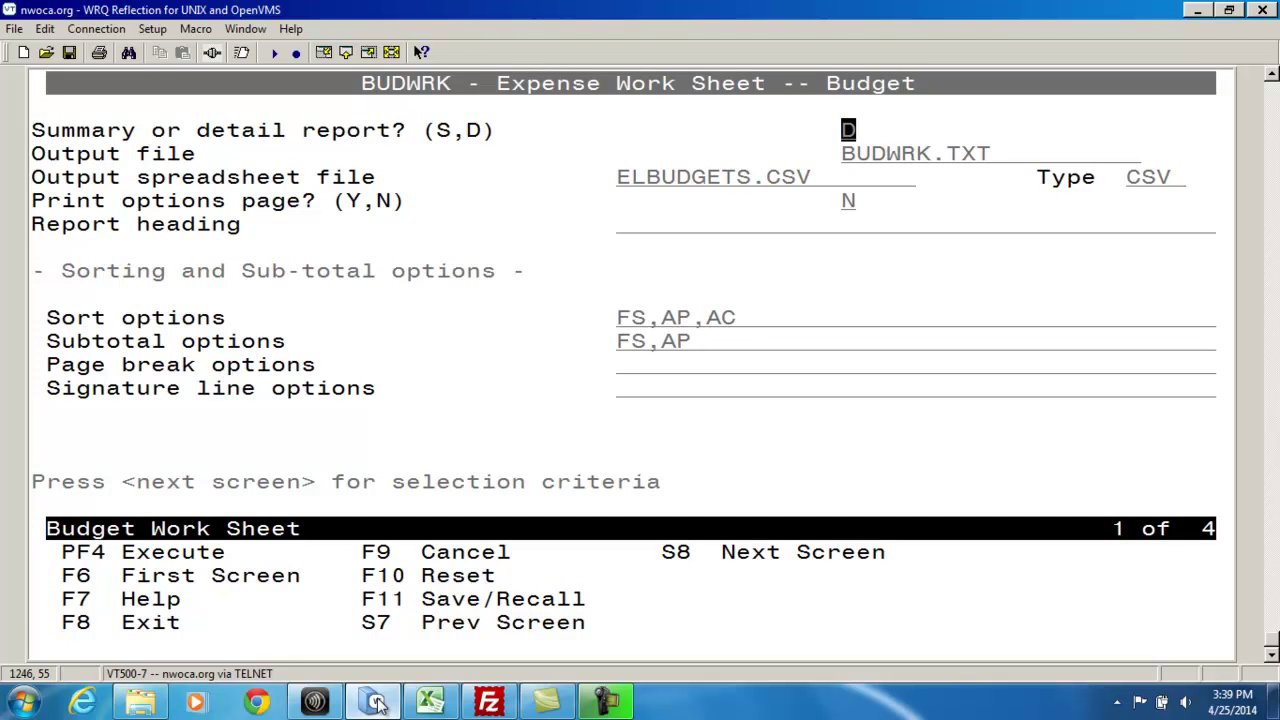
key("F4")
key("Return")
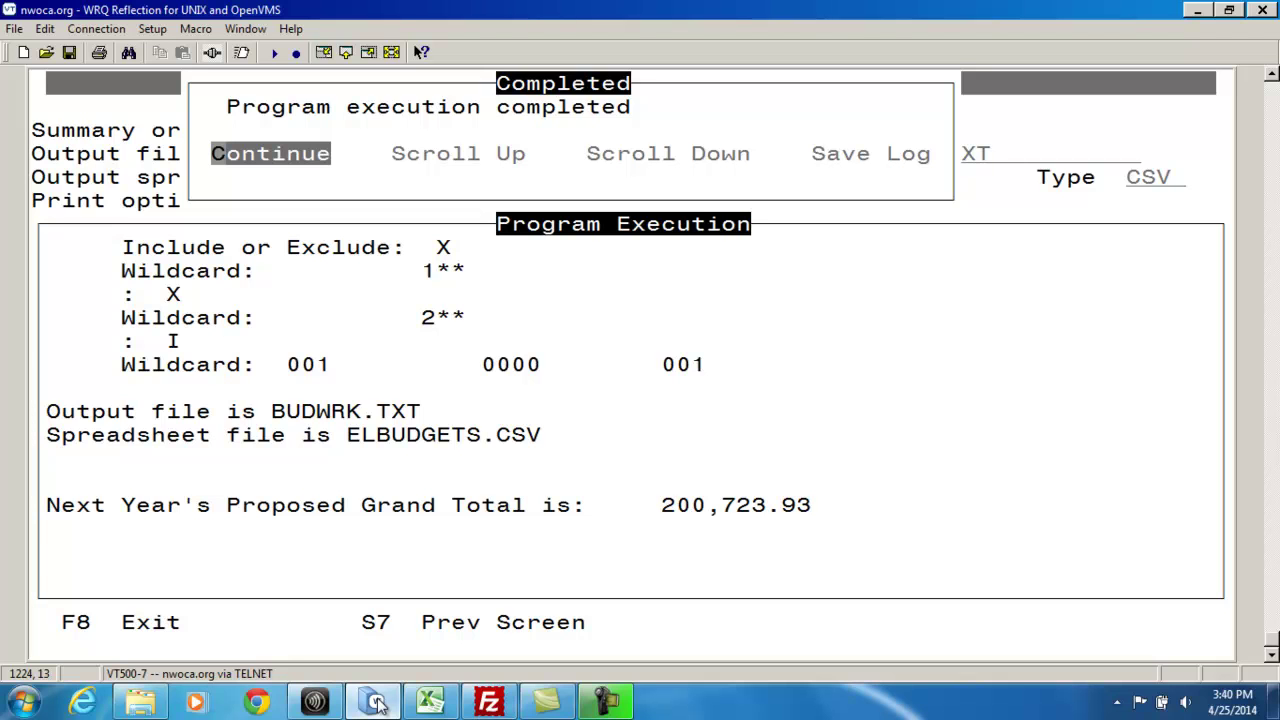
key("Return")
Step: View o:budwrk.txt, check the next year proposed grand totals at the end of the file, and close the report
type("v")
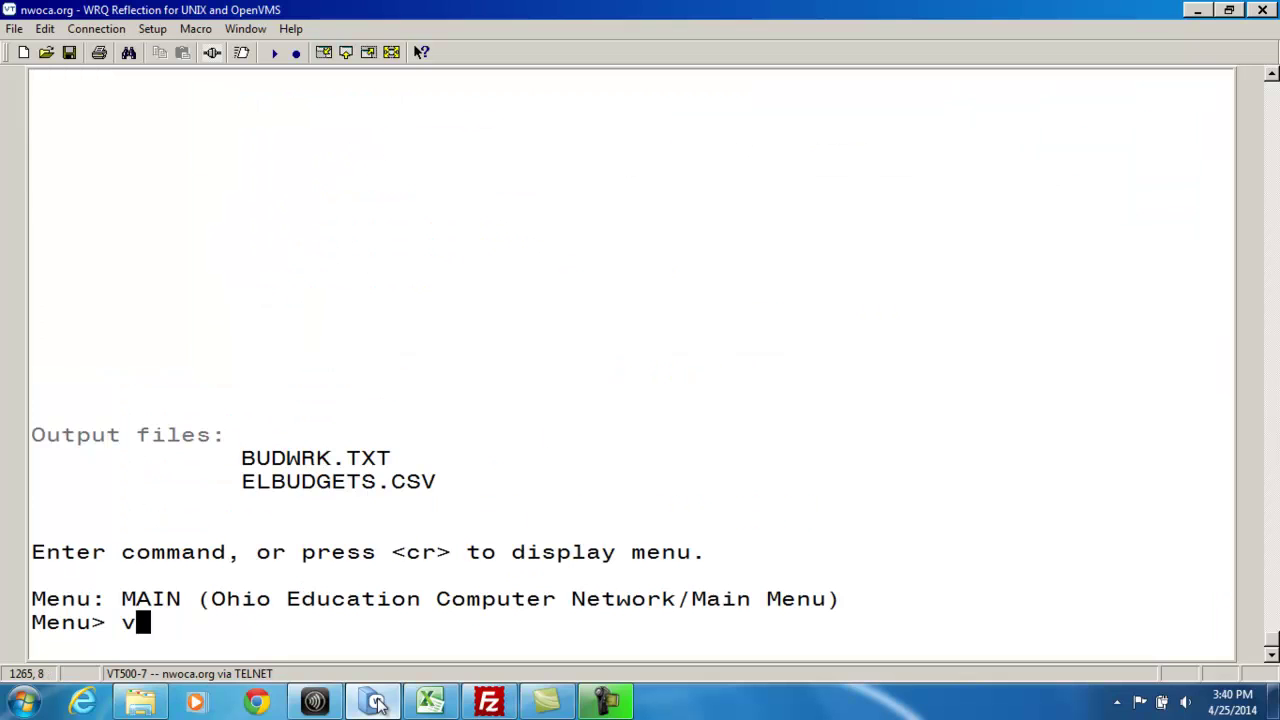
type("iew o:bu")
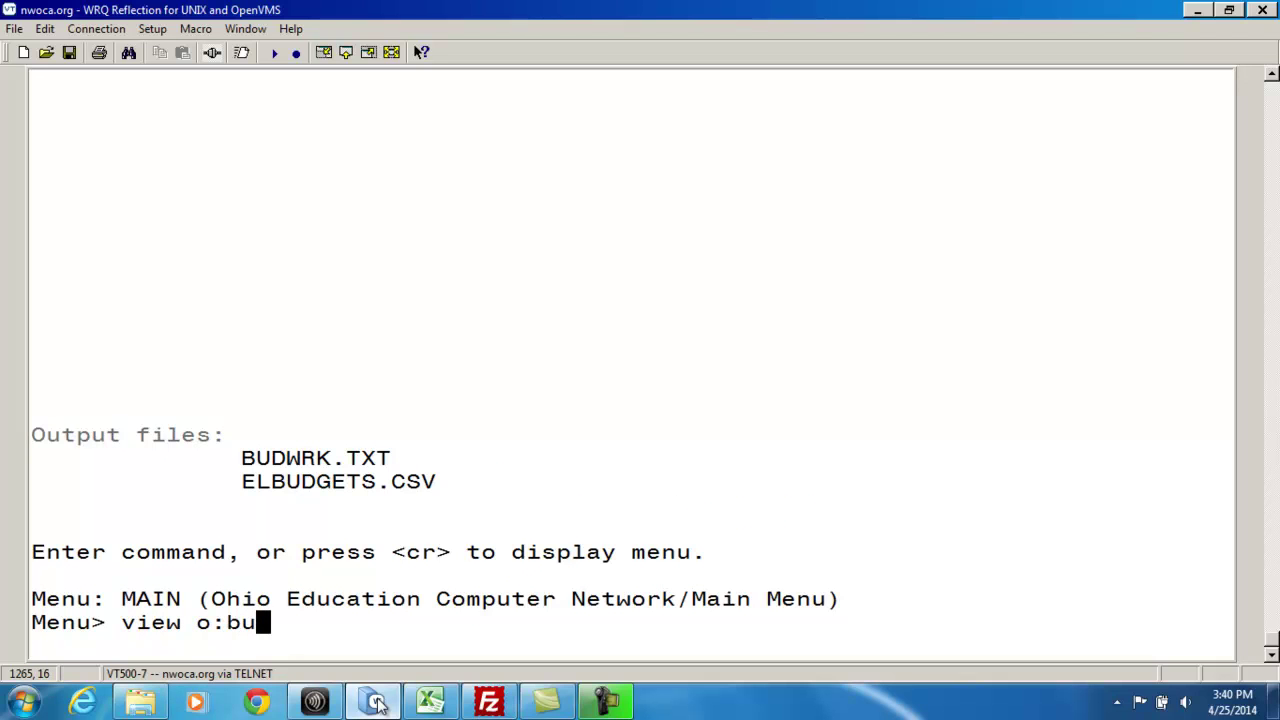
type("dwrk.txt")
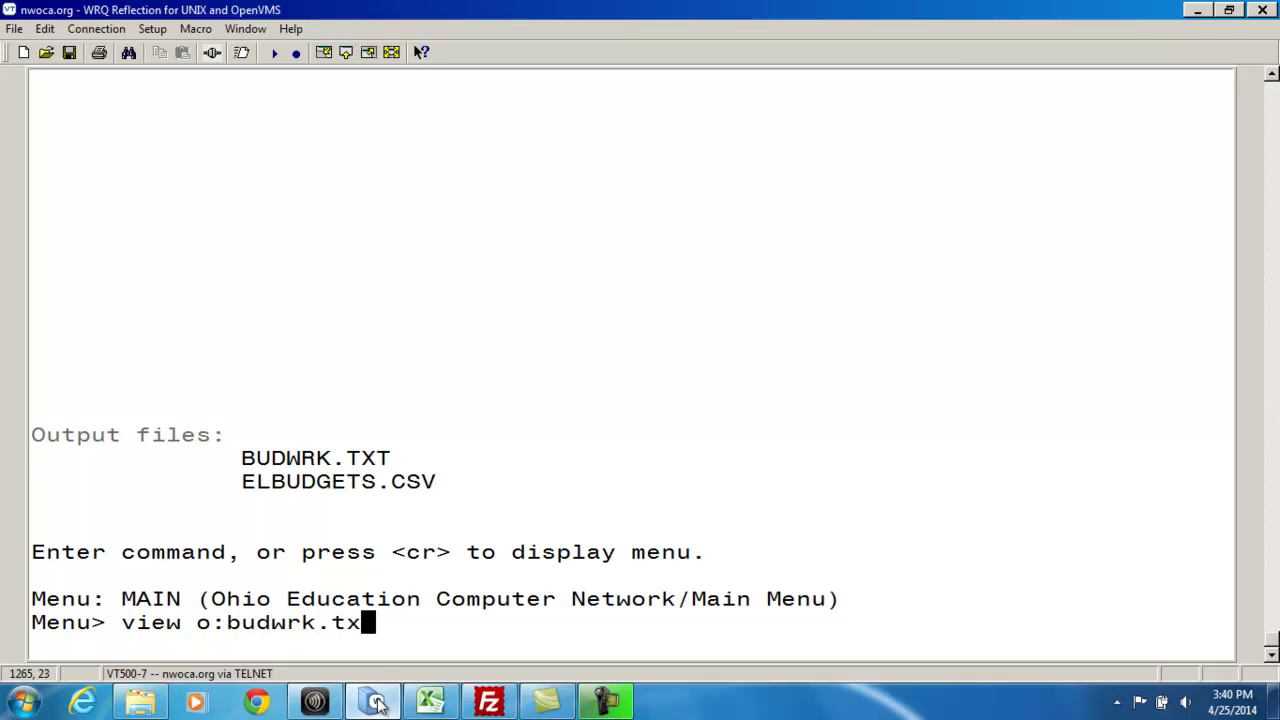
key("Return")
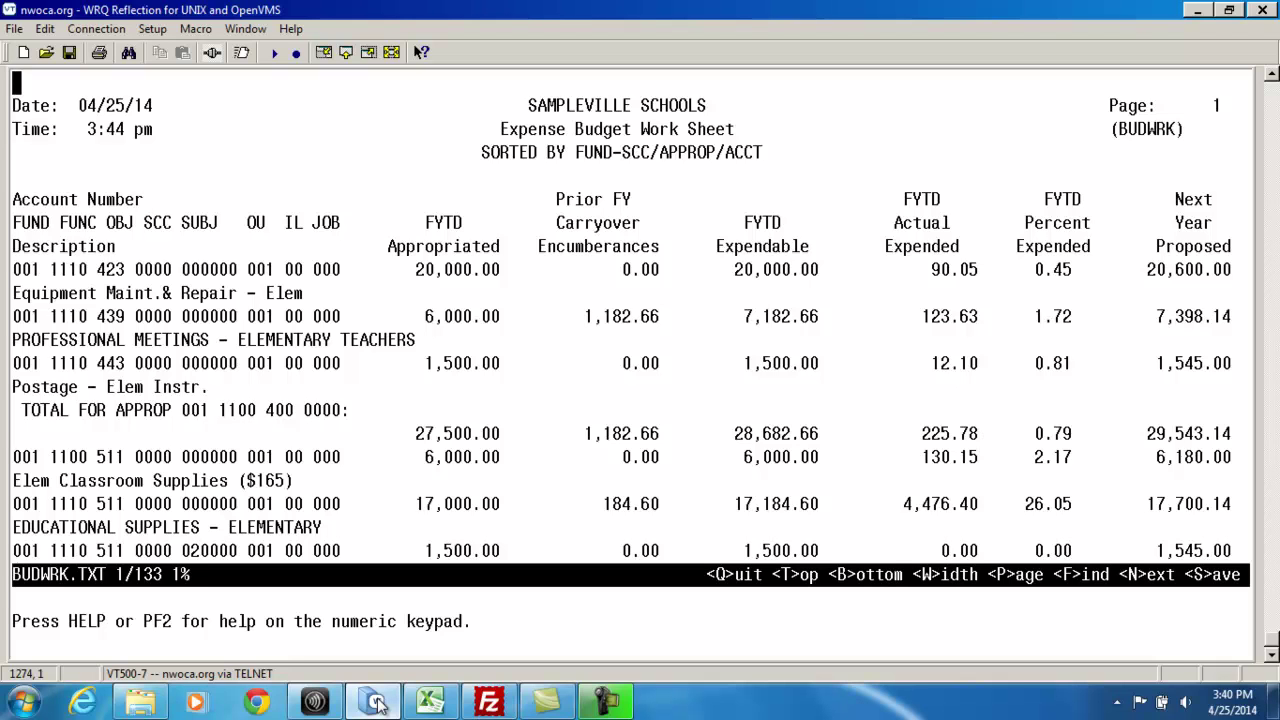
key("b")
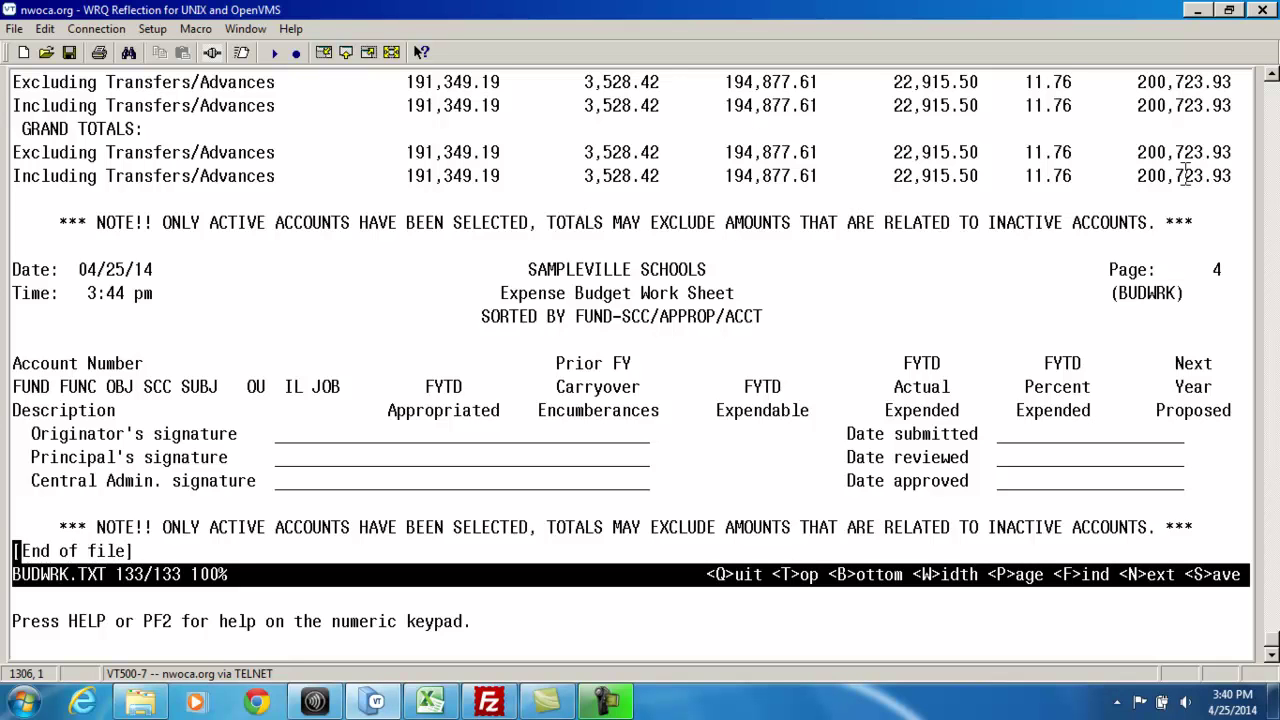
key("q")
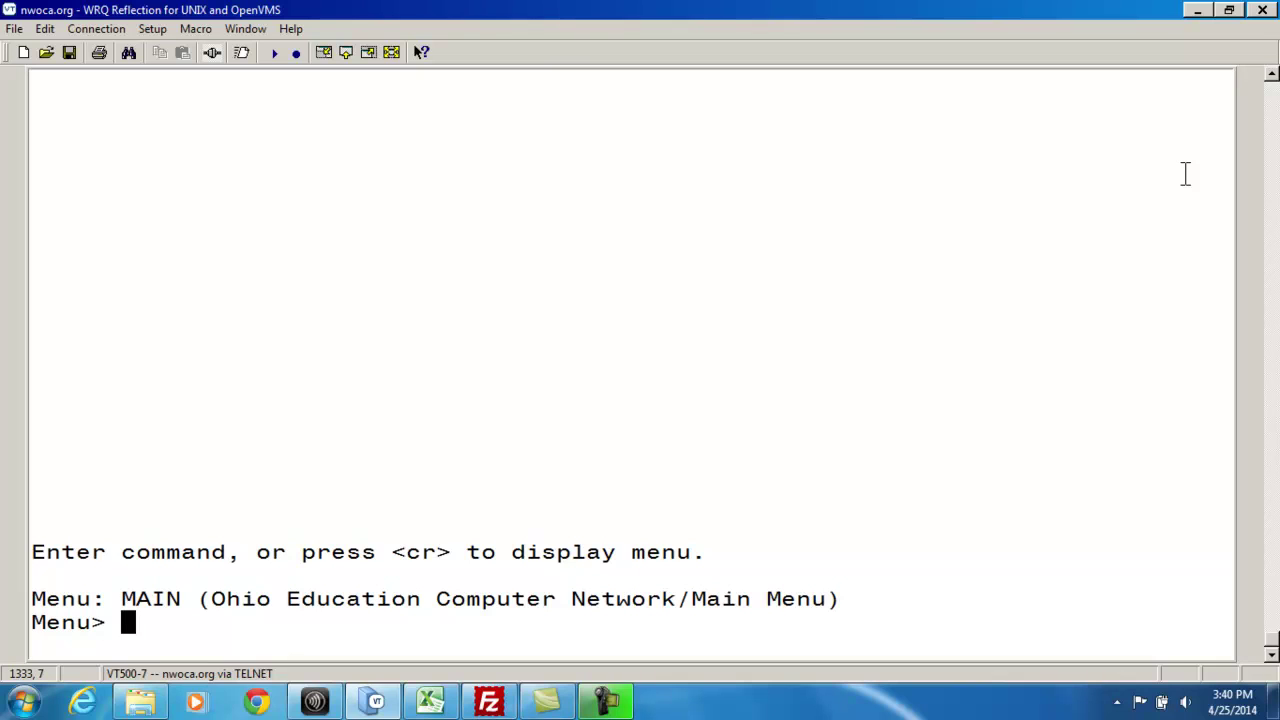